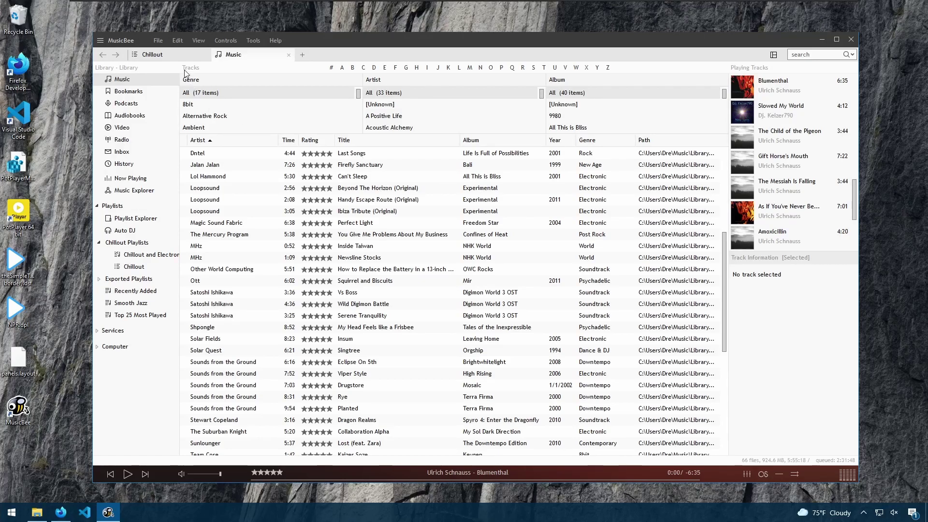
View the panel arrangement window from the Layout (1) preferences, and close both dialogs
left_click(178, 41)
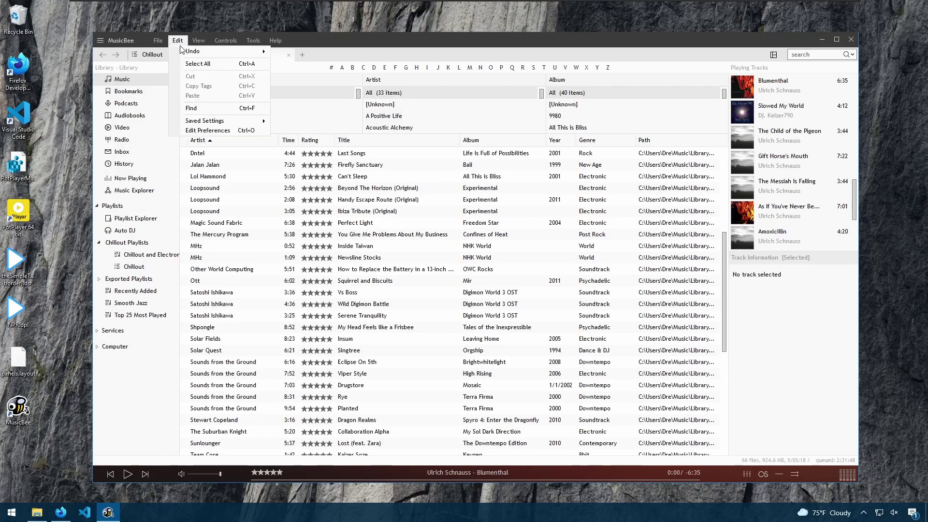
left_click(203, 131)
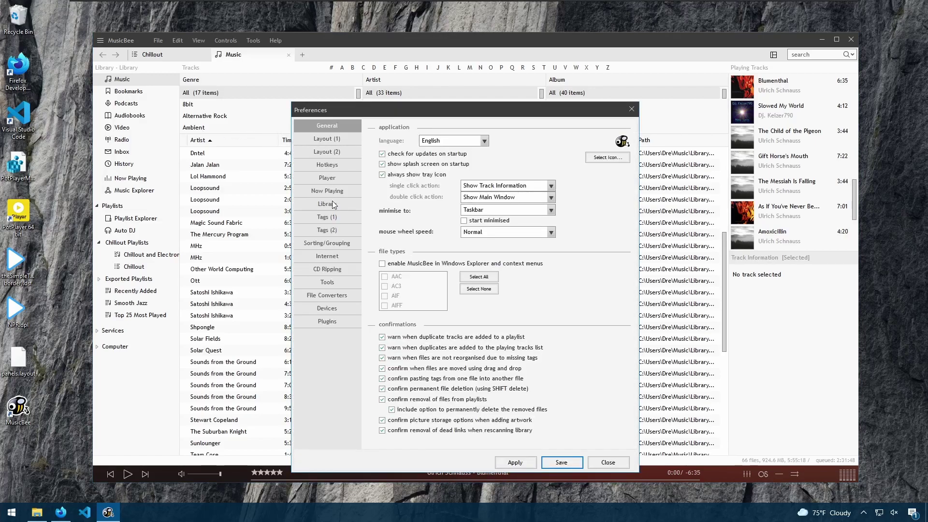
left_click(333, 138)
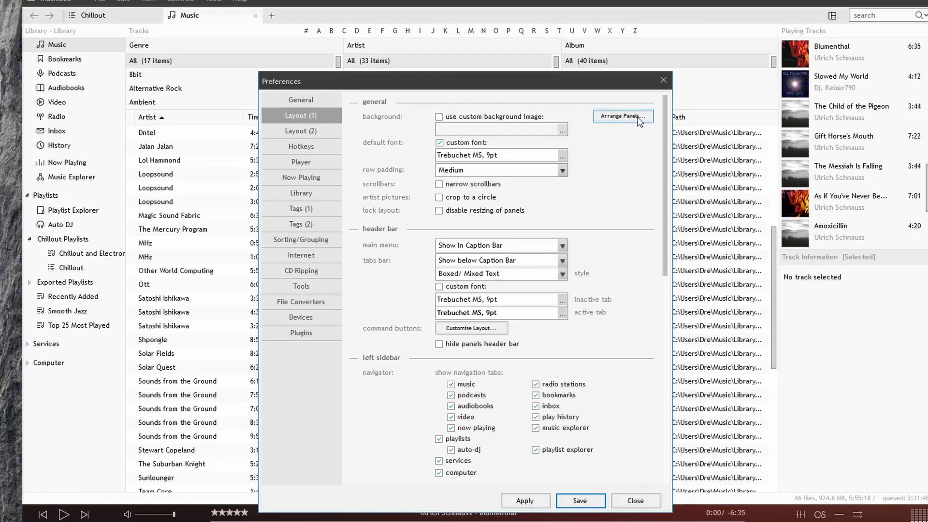
left_click(624, 116)
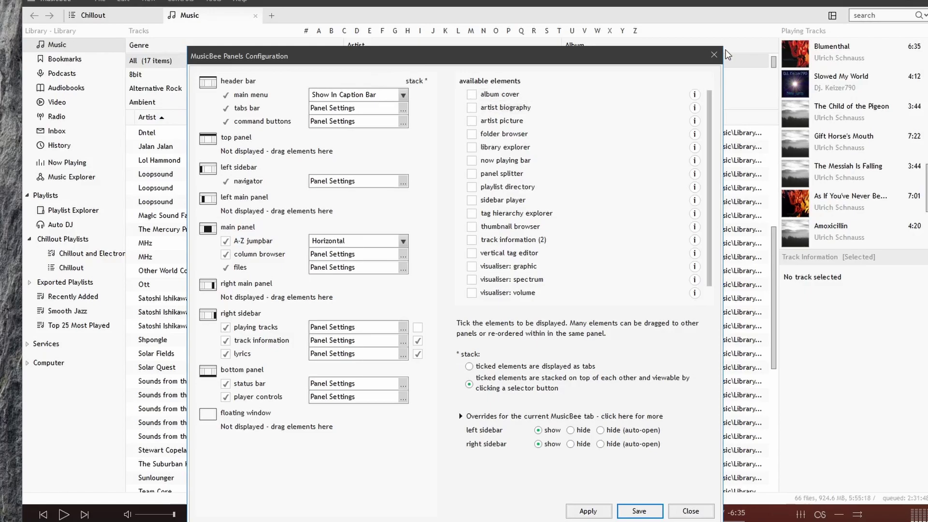
left_click(714, 55)
left_click(663, 81)
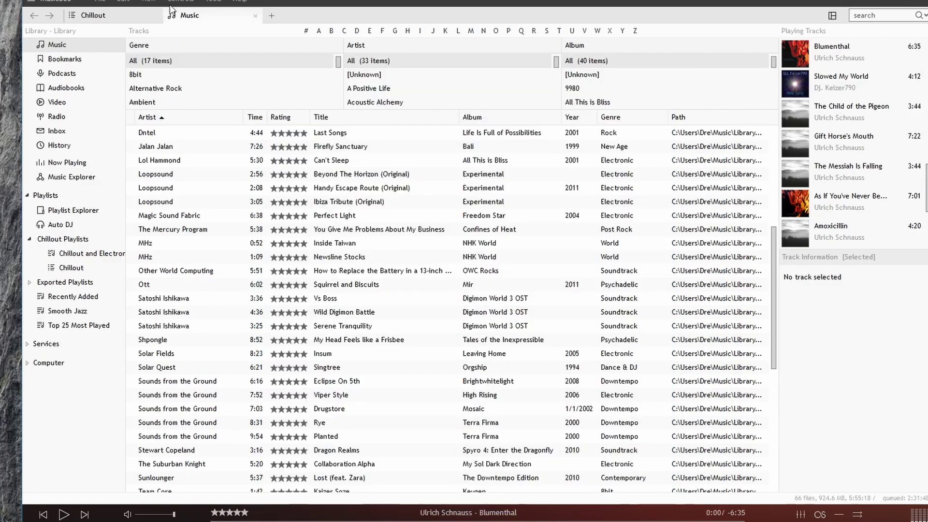
Open the panel arrangement configuration, set the main menu in the header bar to Show As Button, and apply it
left_click(33, 3)
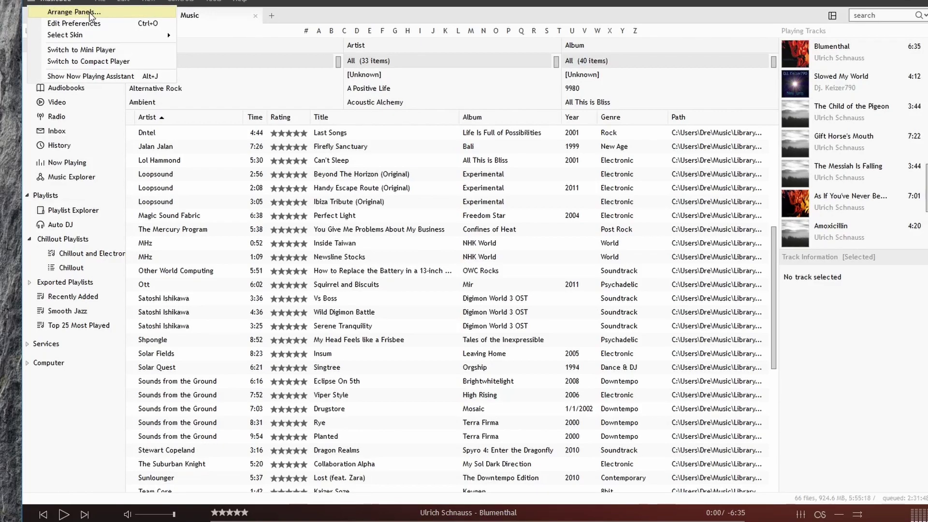
left_click(90, 13)
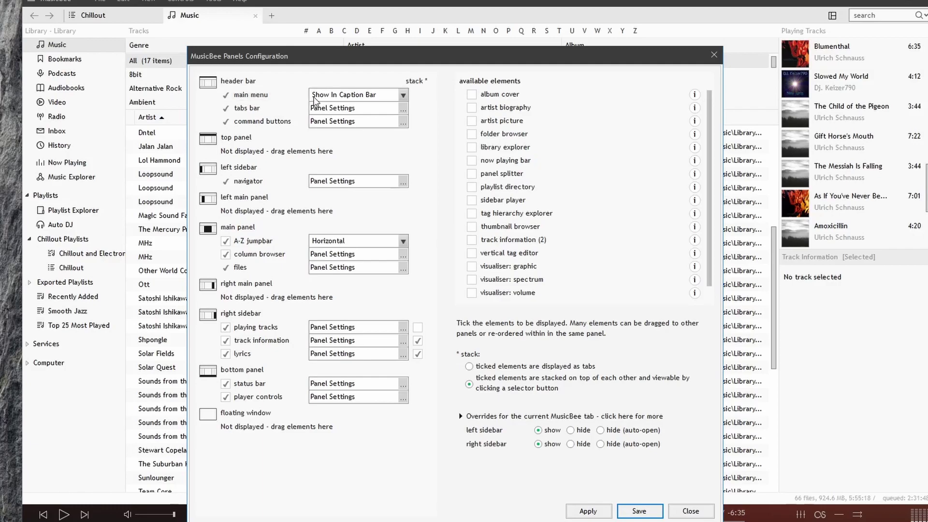
left_click(353, 99)
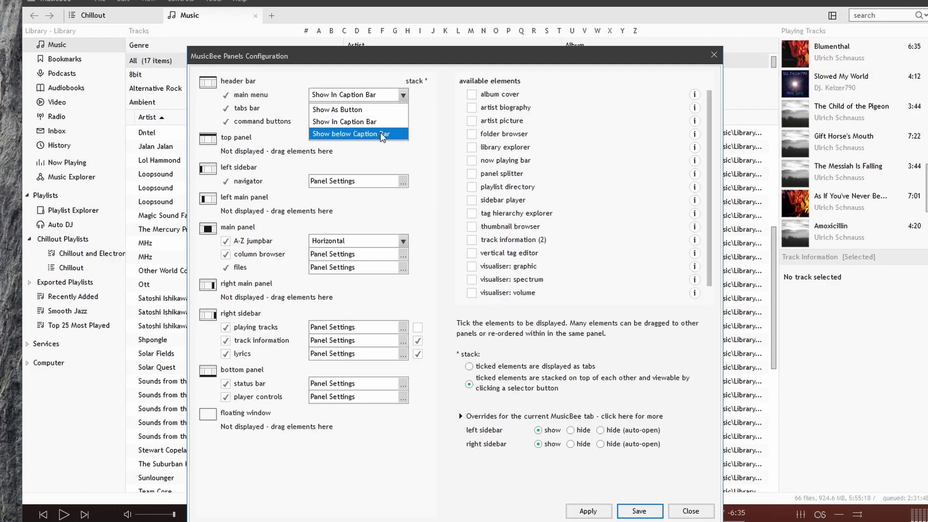
left_click(345, 111)
left_click(588, 511)
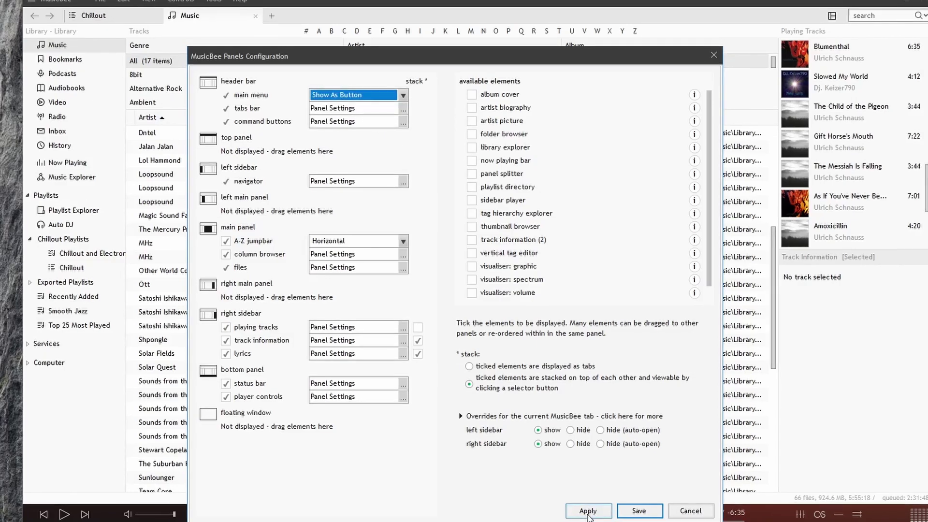
Set the header bar's main menu to Show In Caption Bar and apply the change
left_click(355, 101)
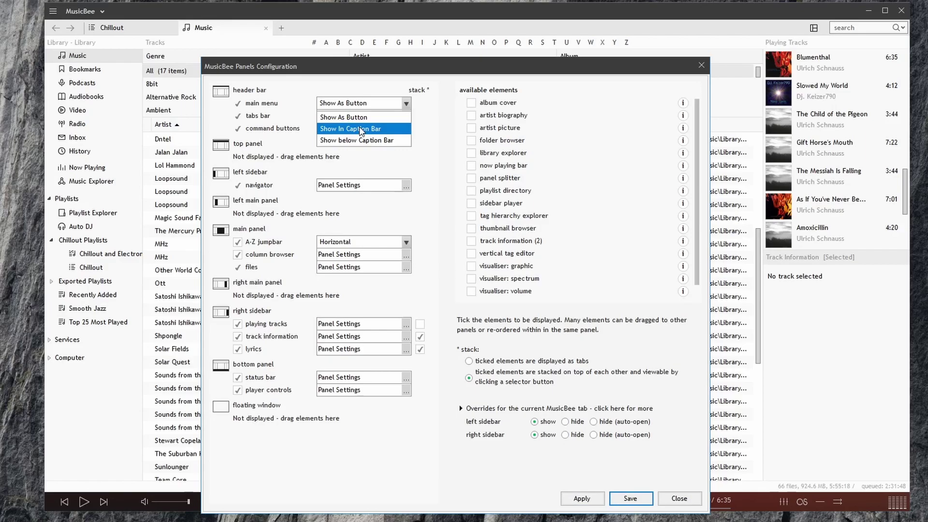
left_click(357, 123)
left_click(361, 103)
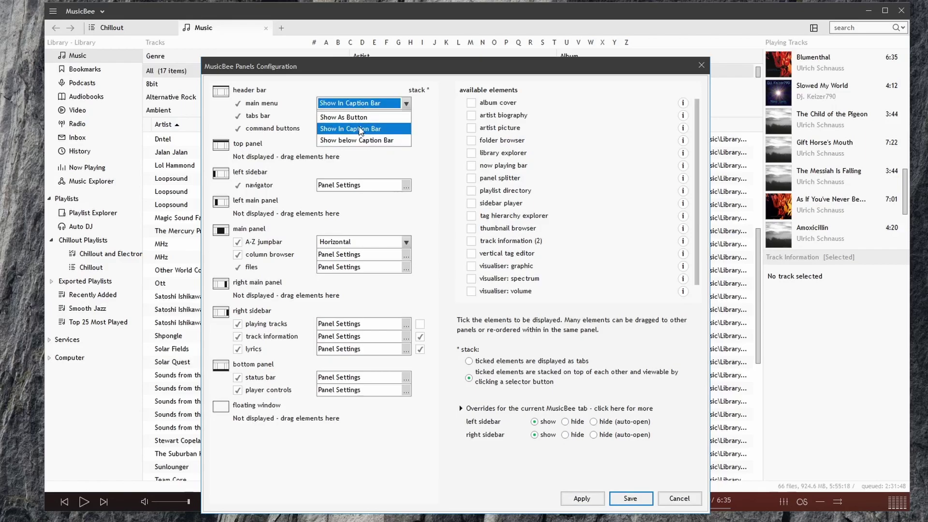
left_click(476, 343)
left_click(581, 498)
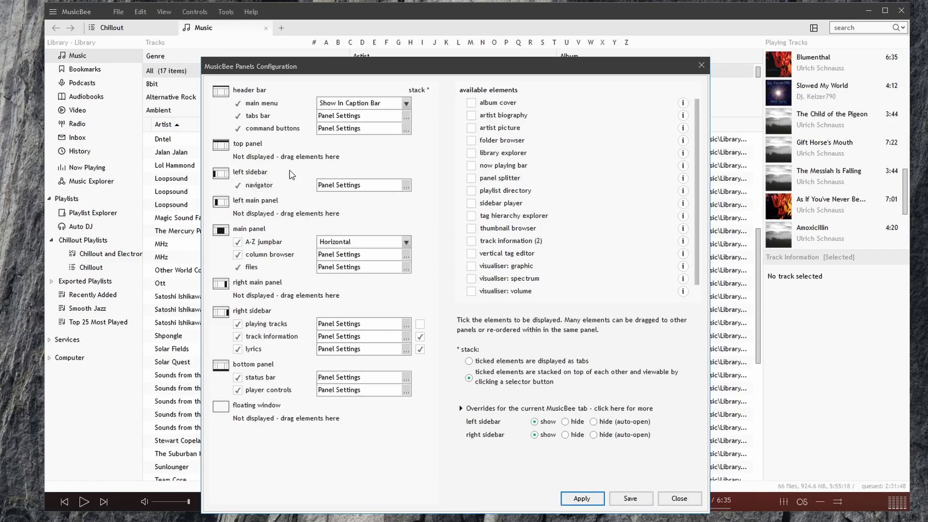
Open the tabs bar's panel settings, set the main panel's A-Z jump bar to Vertical, and apply it
left_click(365, 117)
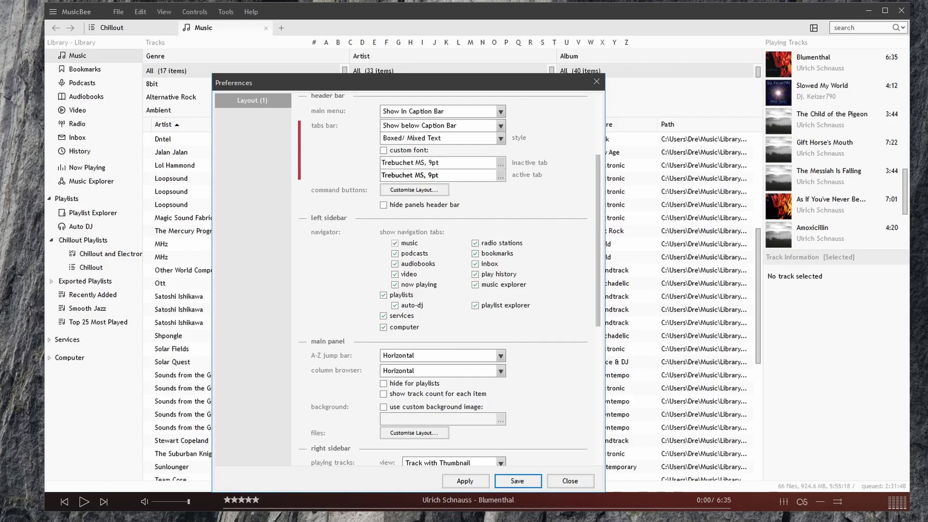
left_click_drag(598, 230, 600, 301)
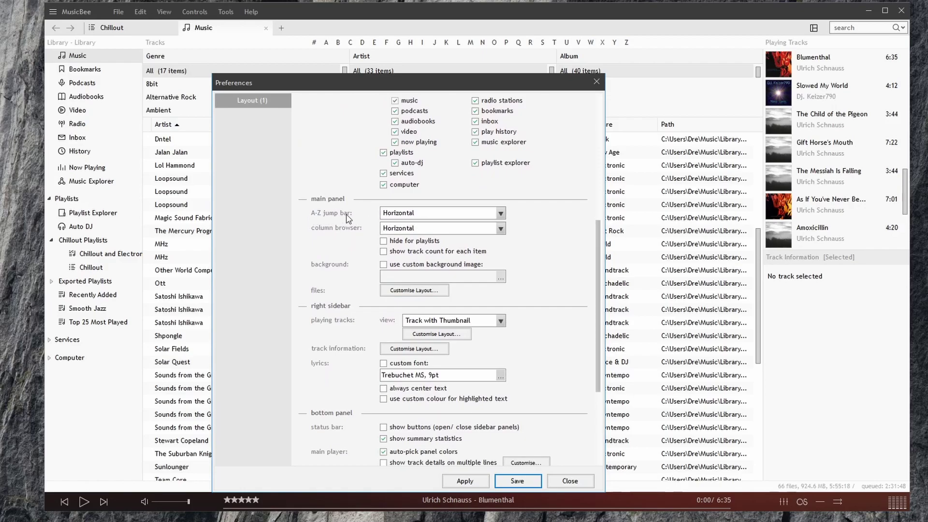
left_click(424, 217)
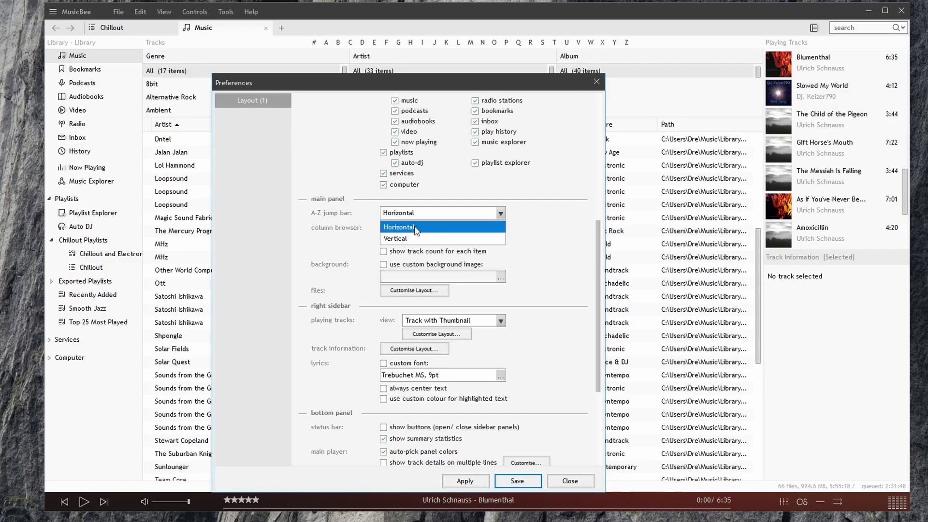
left_click(408, 242)
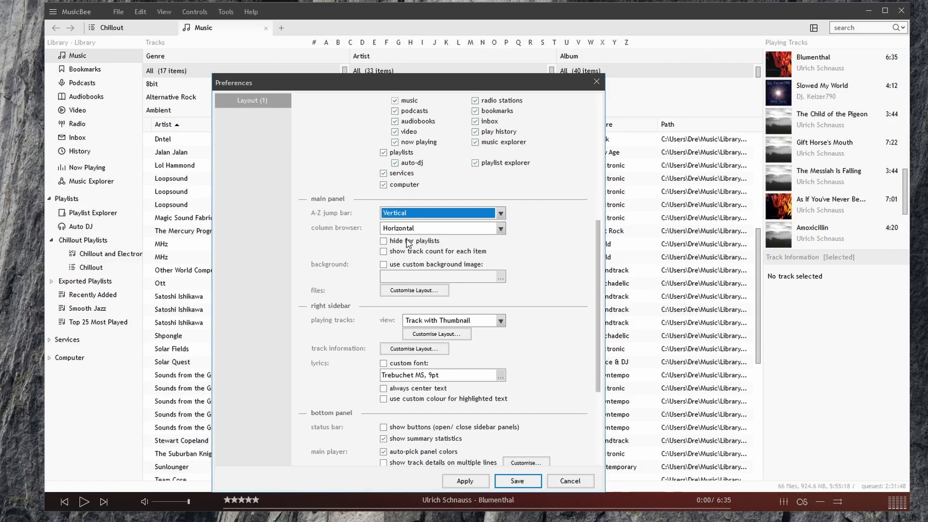
left_click(465, 481)
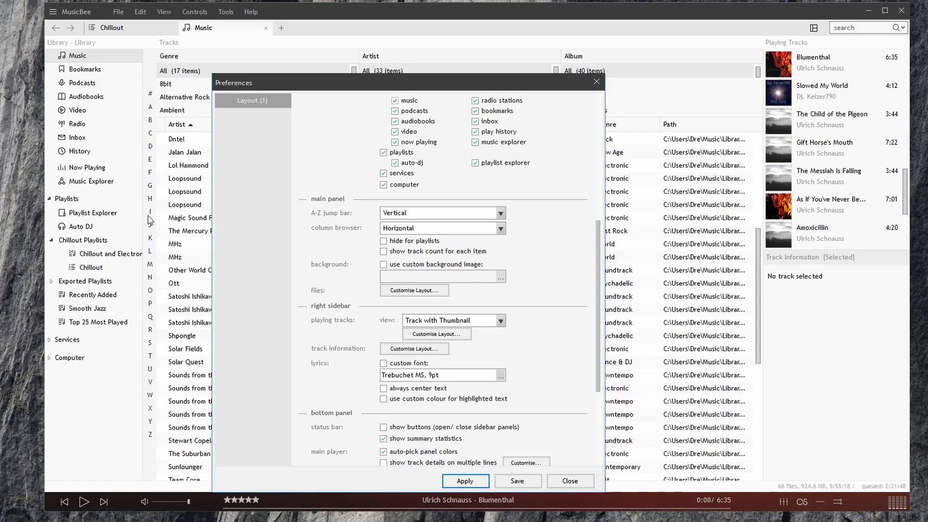
Set the A-Z jump bar to Horizontal and the column browser to Vertical (Stacked), applying both and moving the dialog off the browser
left_click(400, 234)
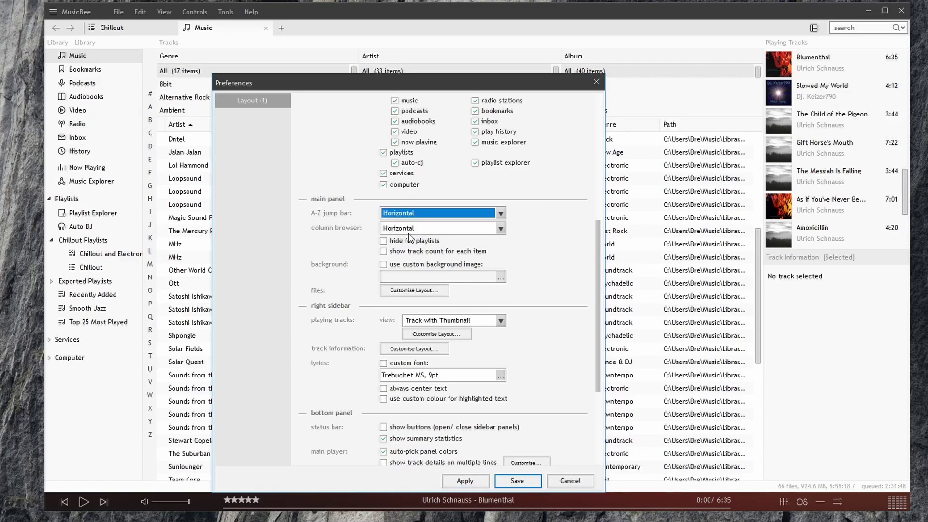
left_click(409, 234)
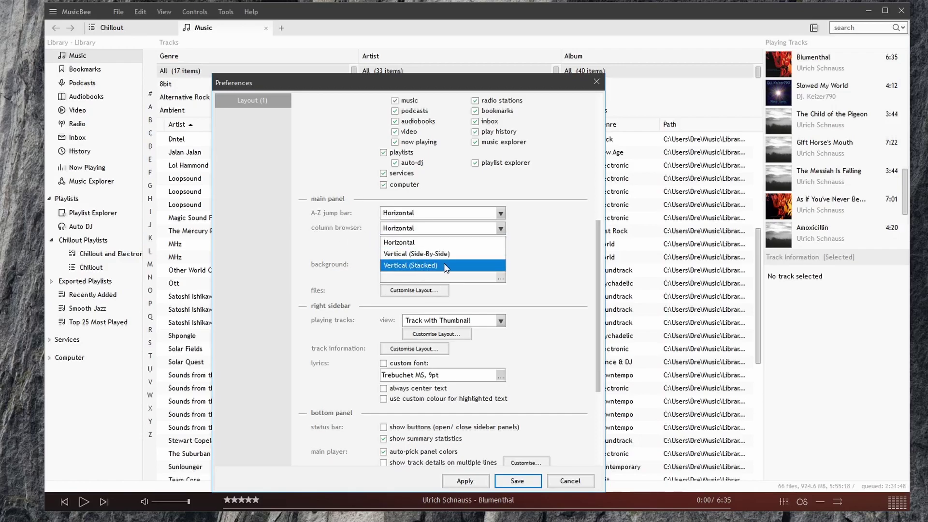
left_click(414, 266)
left_click_drag(286, 76, 369, 74)
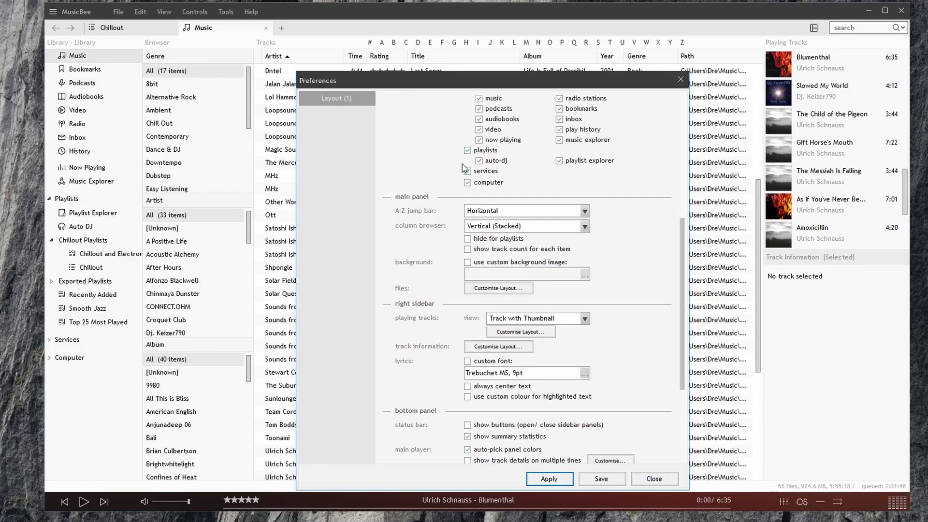
Set the main panel's column browser to Vertical (Side-By-Side) and apply the change
left_click(498, 230)
left_click(501, 248)
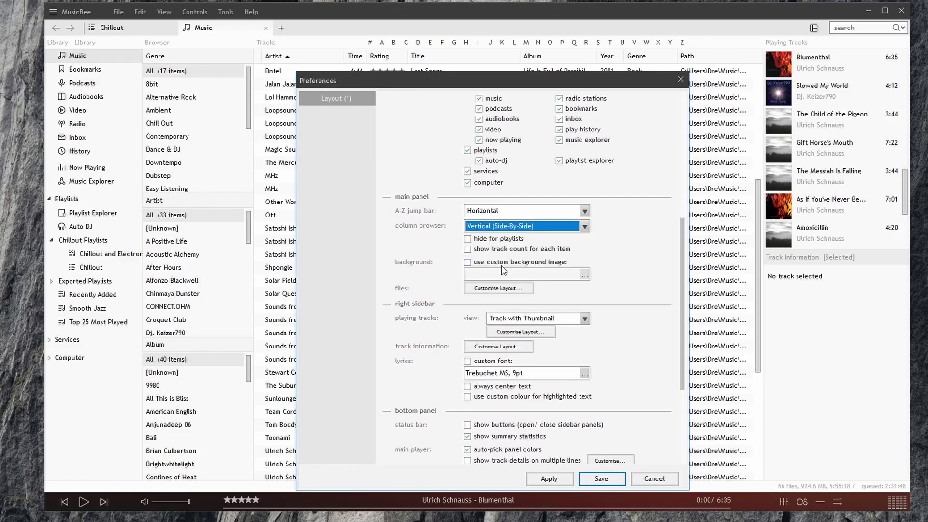
left_click(538, 479)
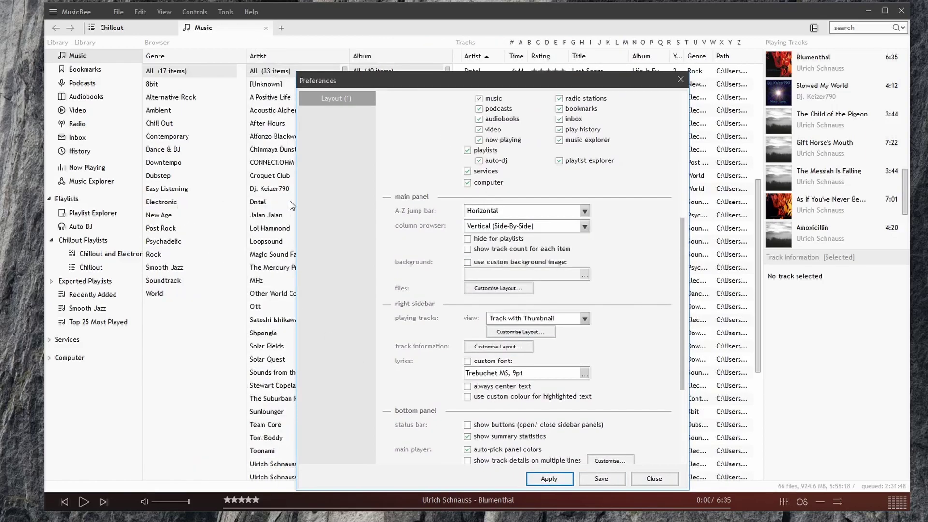
Set the column browser to Horizontal and the right sidebar's playing tracks view to Track Details, and apply both
left_click(488, 229)
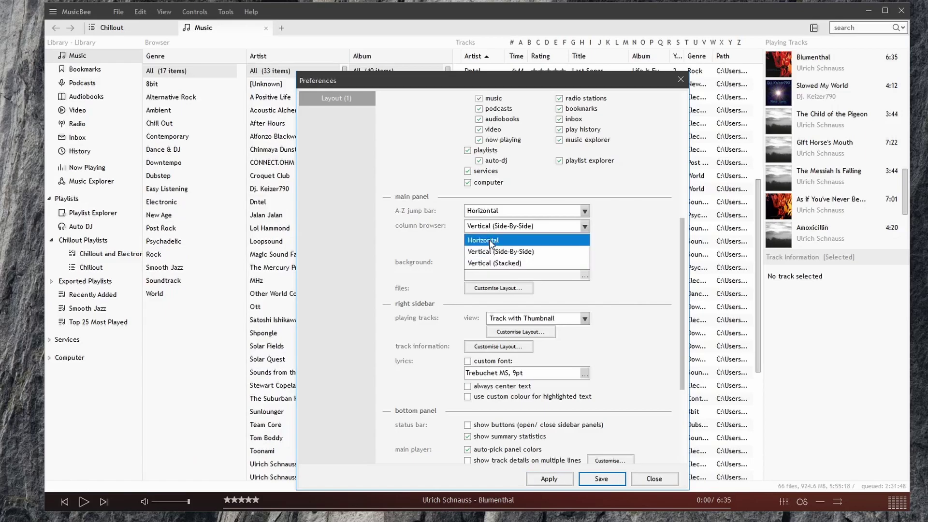
left_click(490, 241)
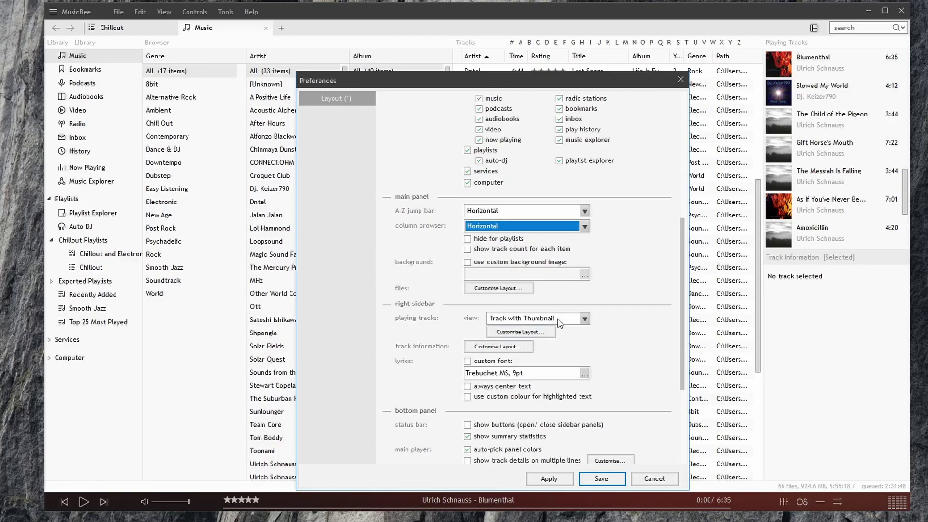
left_click(521, 320)
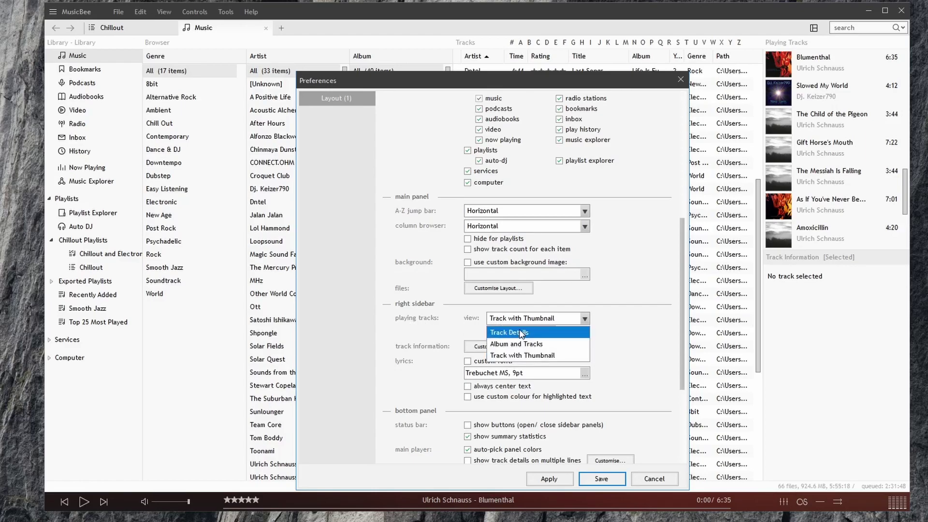
left_click(520, 329)
left_click(544, 478)
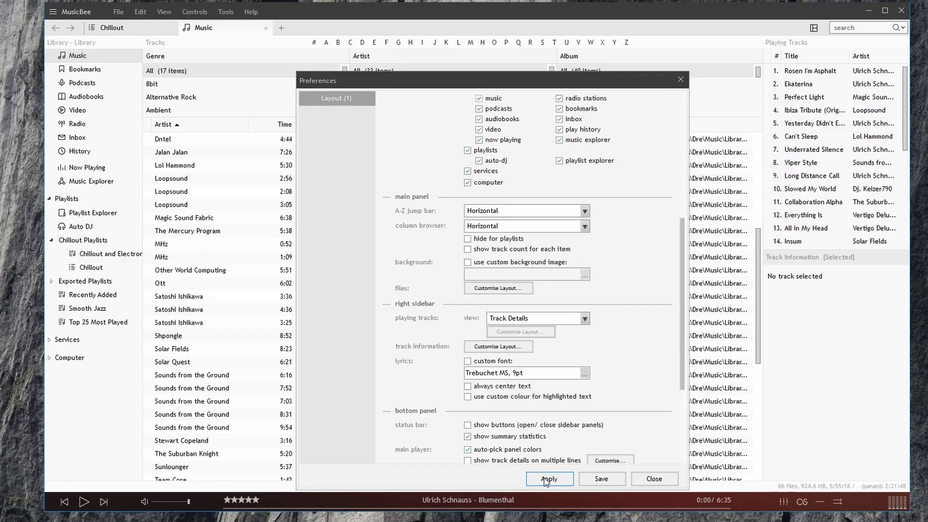
Set the right sidebar's playing tracks view to Album and Tracks and apply the change
left_click(516, 320)
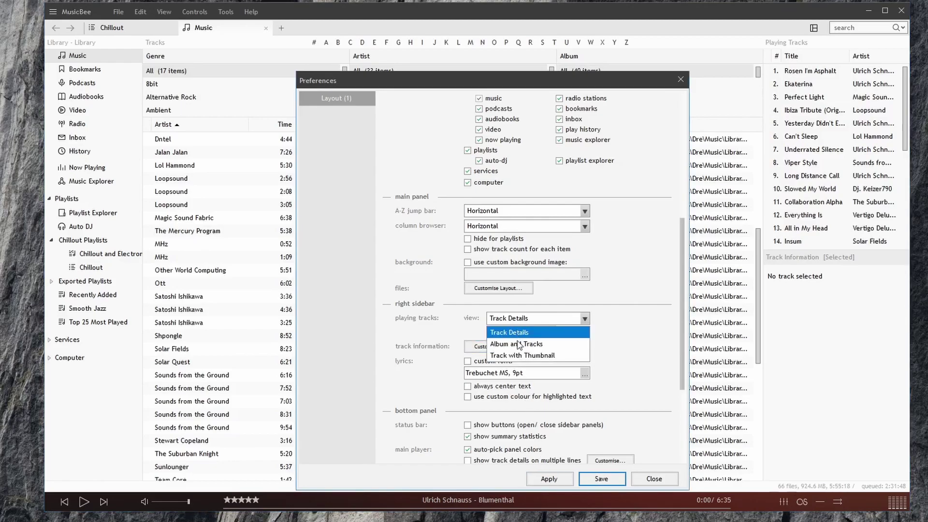
left_click(520, 339)
left_click(549, 479)
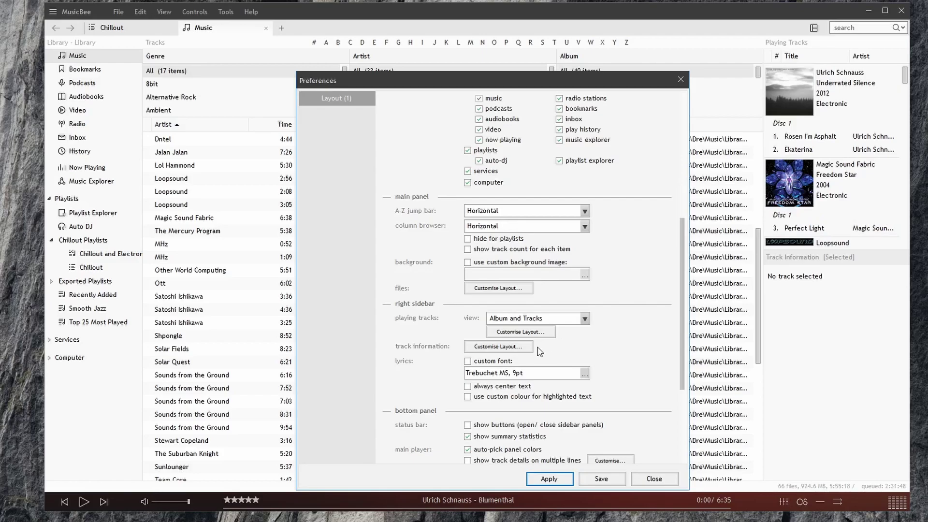
Review the layout options for the right sidebar's track information, and save and close that dialog
left_click(515, 349)
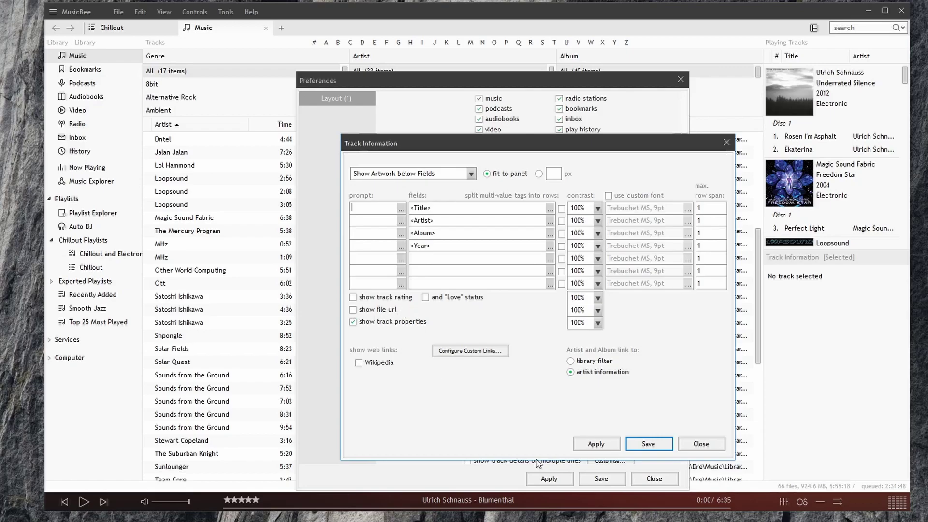
left_click(648, 444)
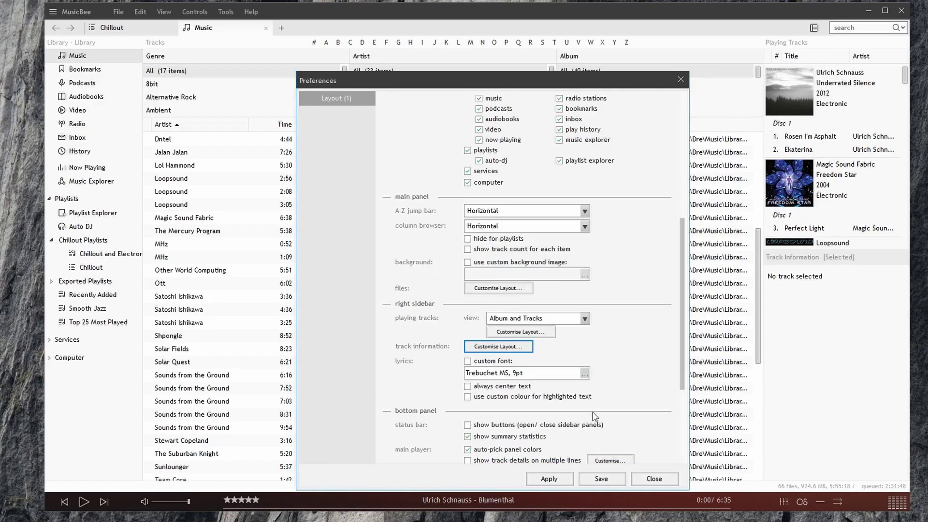
Enable the status bar's buttons for opening and closing sidebar panels, disable its summary statistics, and apply both changes
left_click_drag(686, 356, 675, 436)
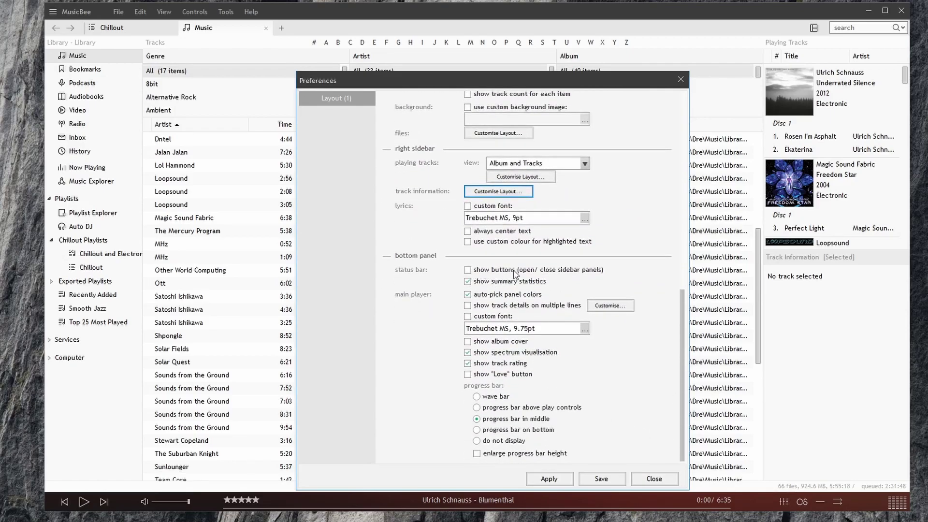
left_click(573, 273)
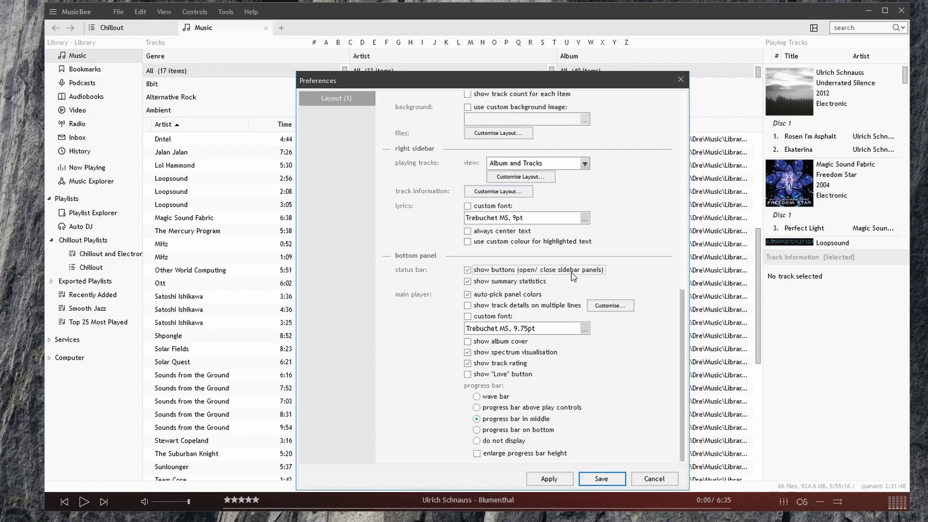
left_click(550, 481)
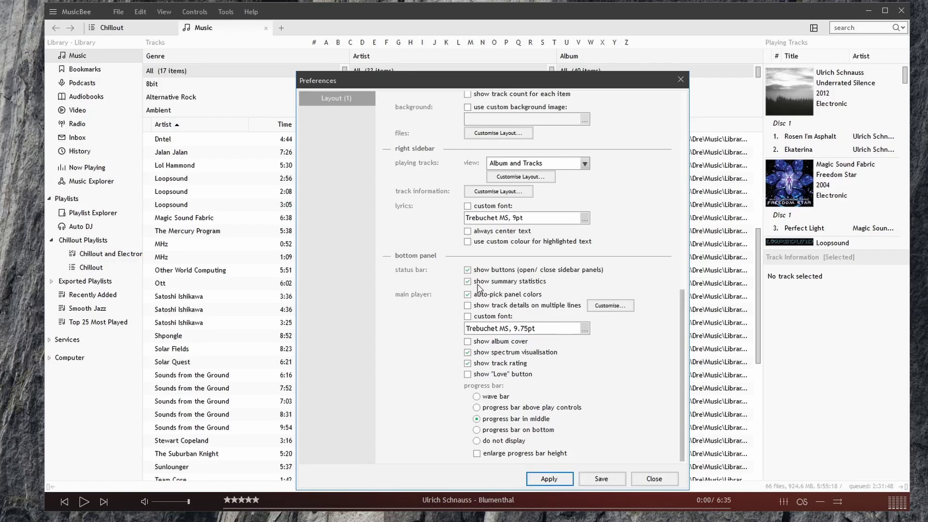
left_click(519, 286)
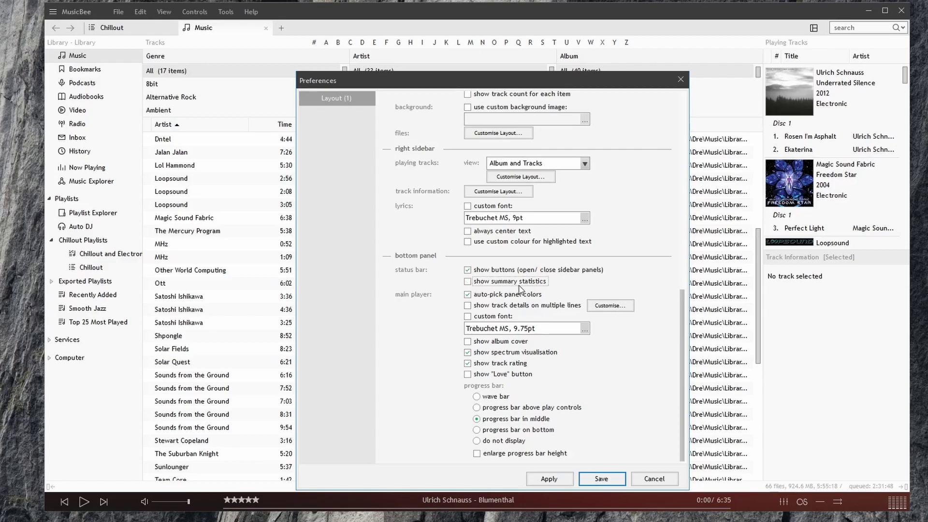
left_click(549, 479)
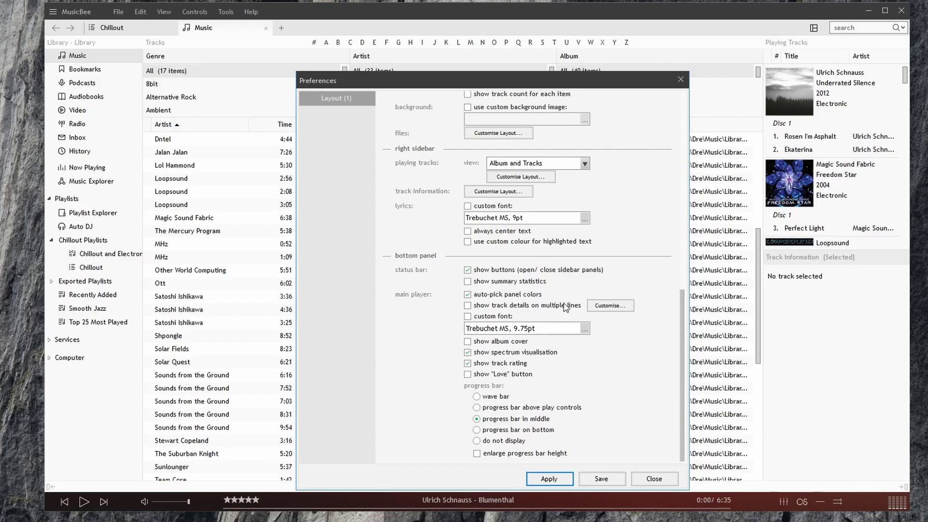
Enable the status bar's summary statistics and the main player's album cover, and save the preferences
left_click(532, 284)
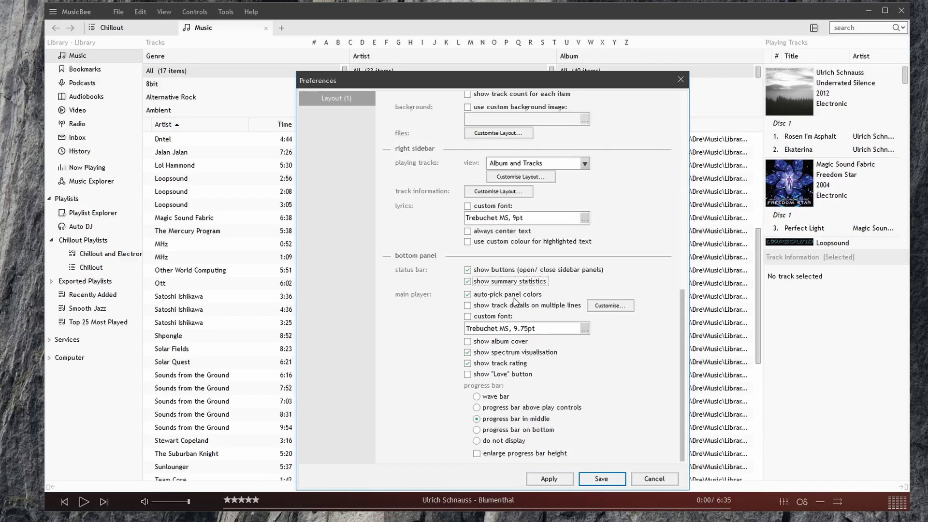
left_click(515, 296)
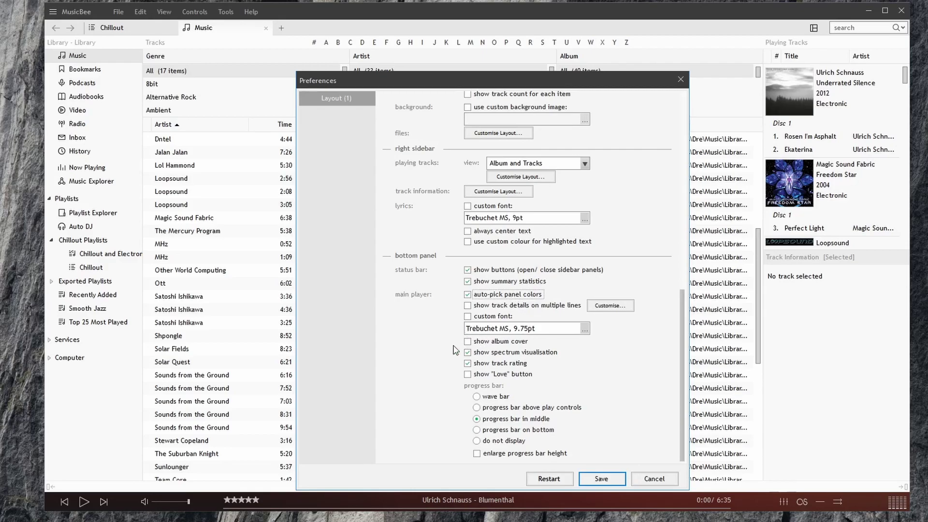
left_click(489, 344)
left_click(599, 479)
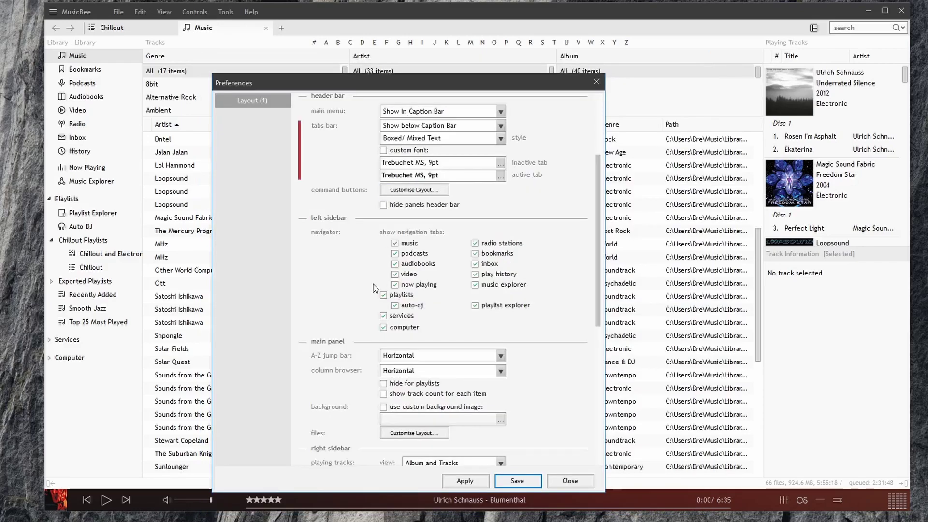
Set the main player's progress bar to the wave bar style and apply the change
left_click_drag(599, 208, 602, 356)
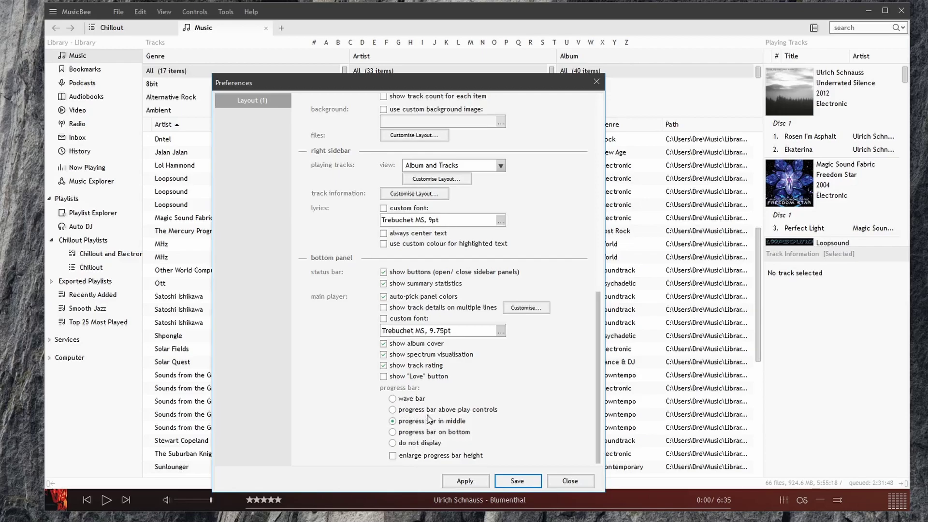
left_click_drag(328, 89, 363, 32)
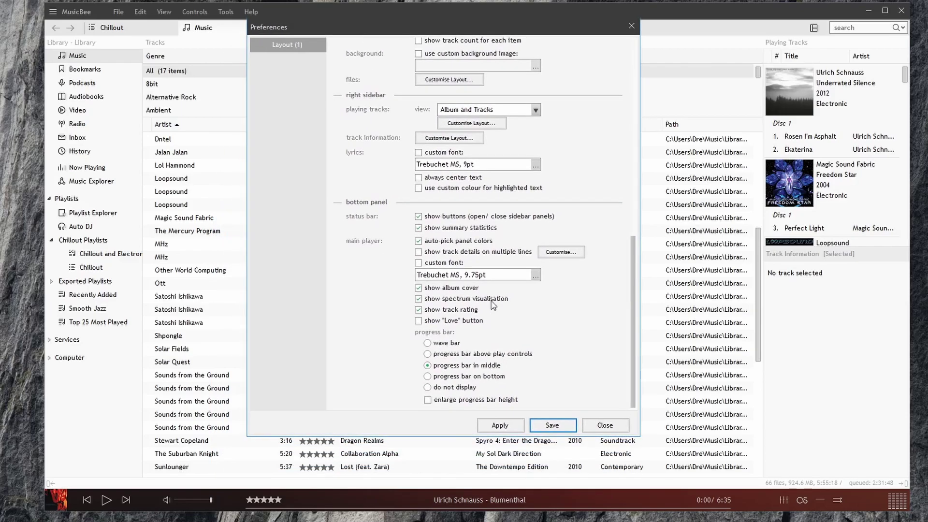
left_click(443, 343)
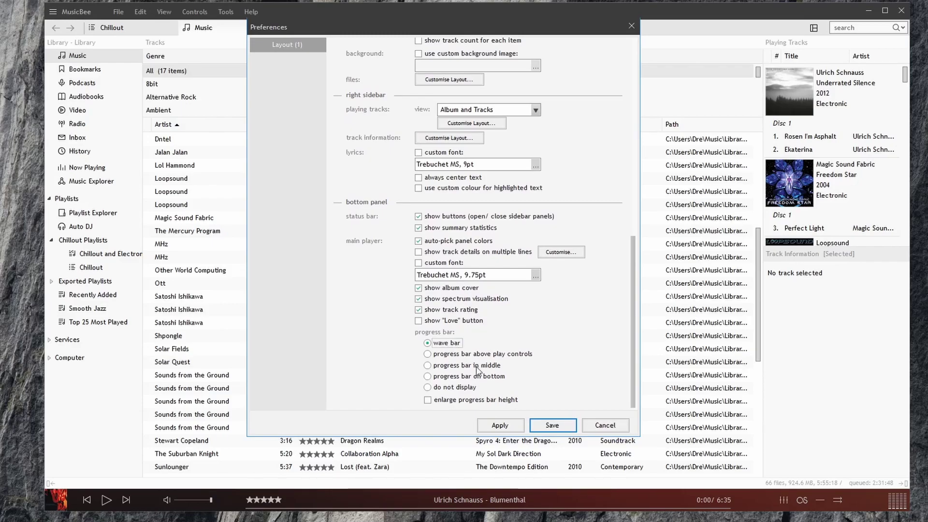
left_click(496, 428)
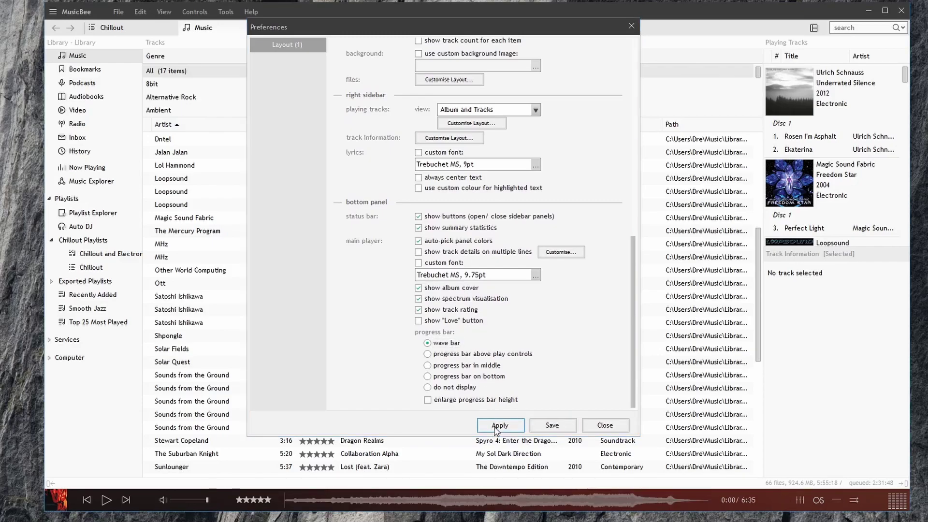
Try placing the progress bar above the play controls, and return it to the middle, applying each change
left_click(458, 355)
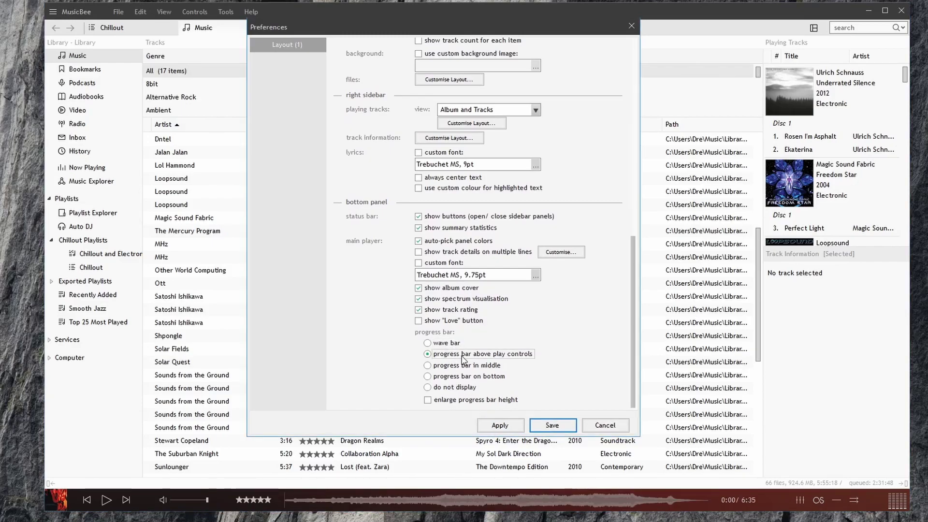
left_click(507, 428)
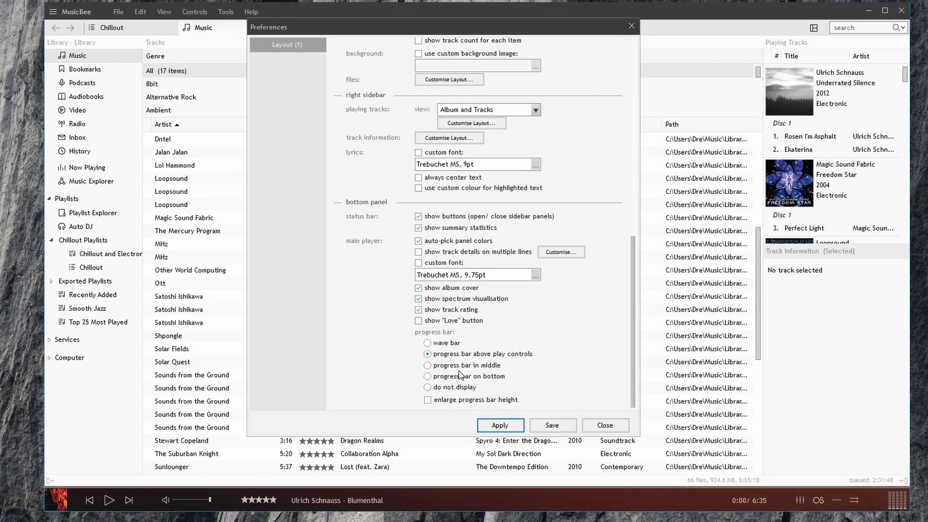
left_click(465, 367)
left_click(497, 425)
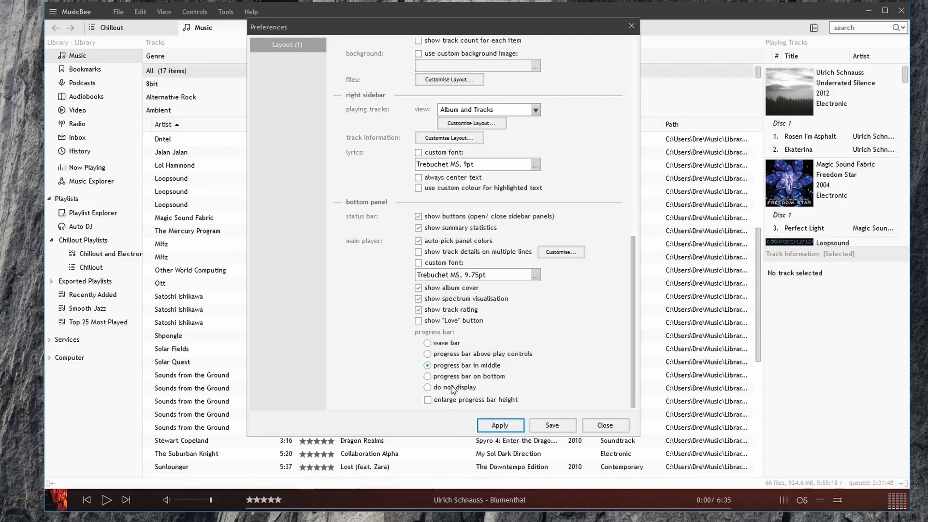
Try placing the progress bar on the bottom, and restore it to the middle, applying each change
left_click(466, 377)
left_click(499, 426)
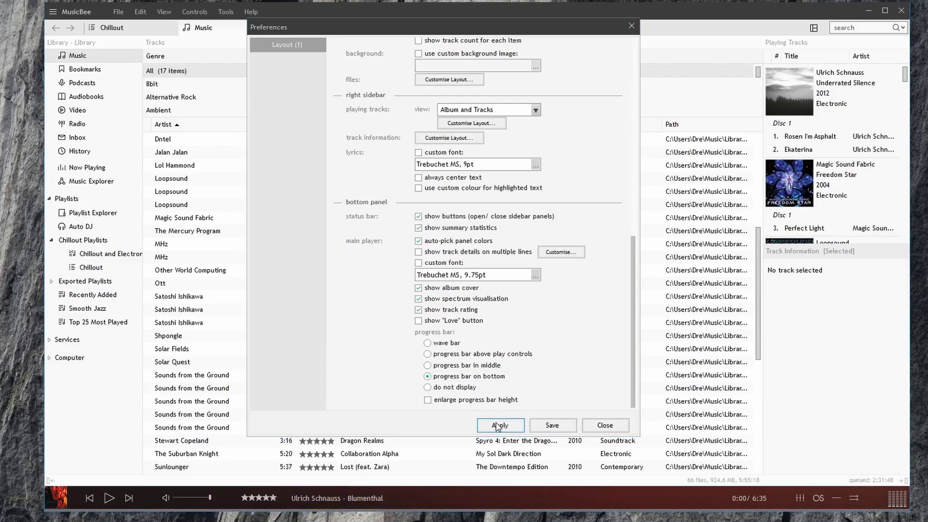
left_click(448, 365)
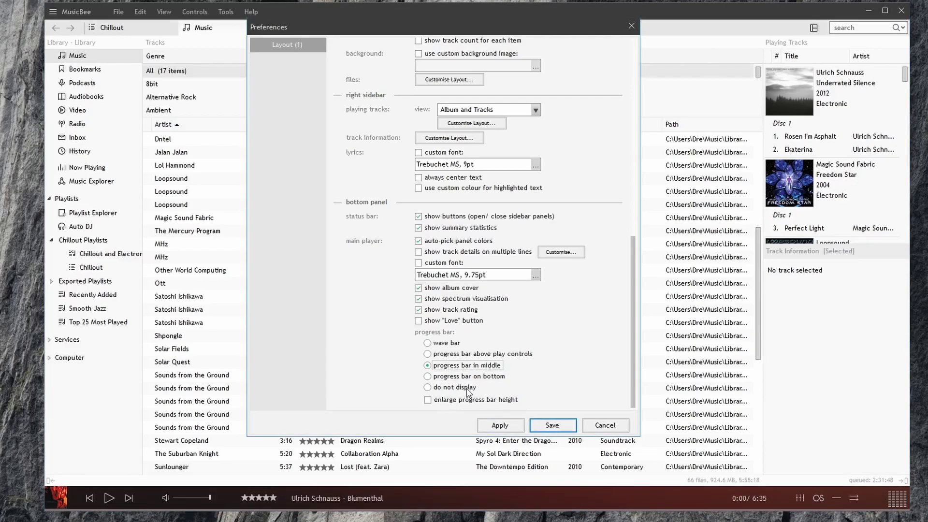
left_click(496, 426)
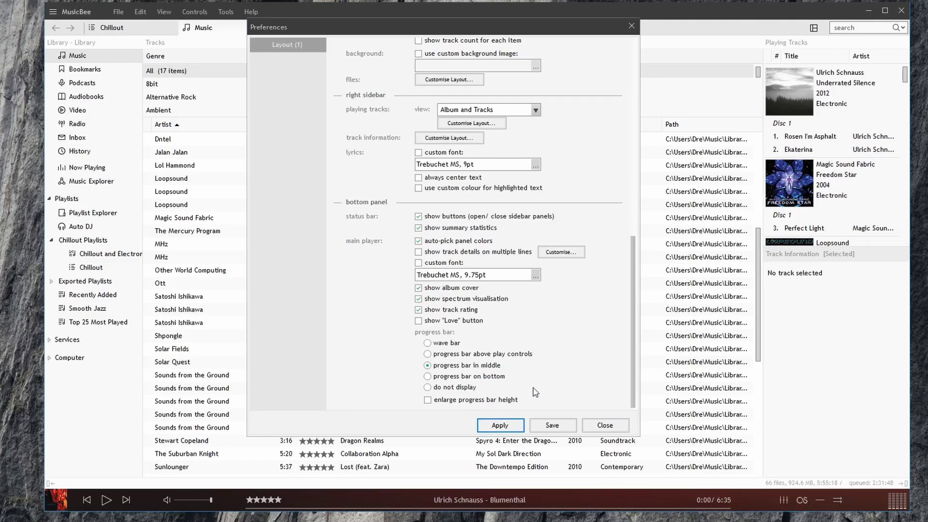
Enlarge the main player's progress bar height and save the preferences
left_click(497, 400)
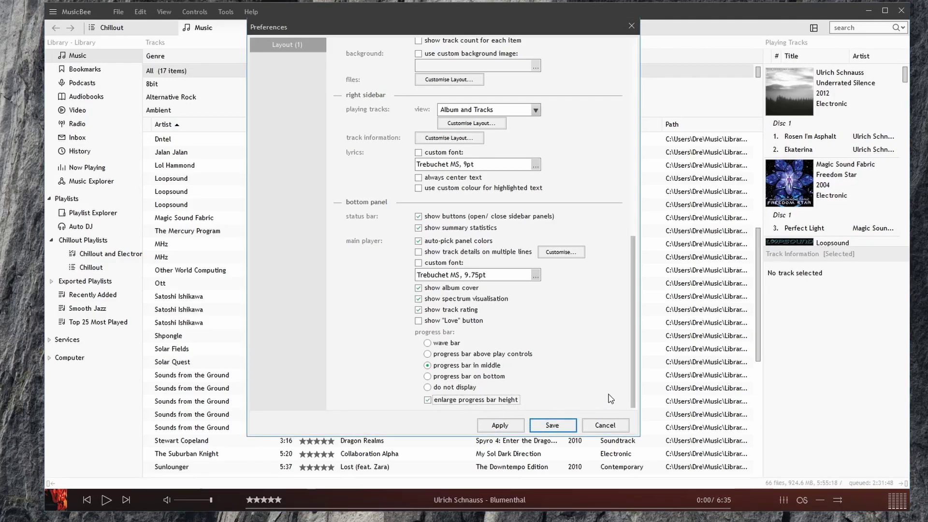
left_click(503, 426)
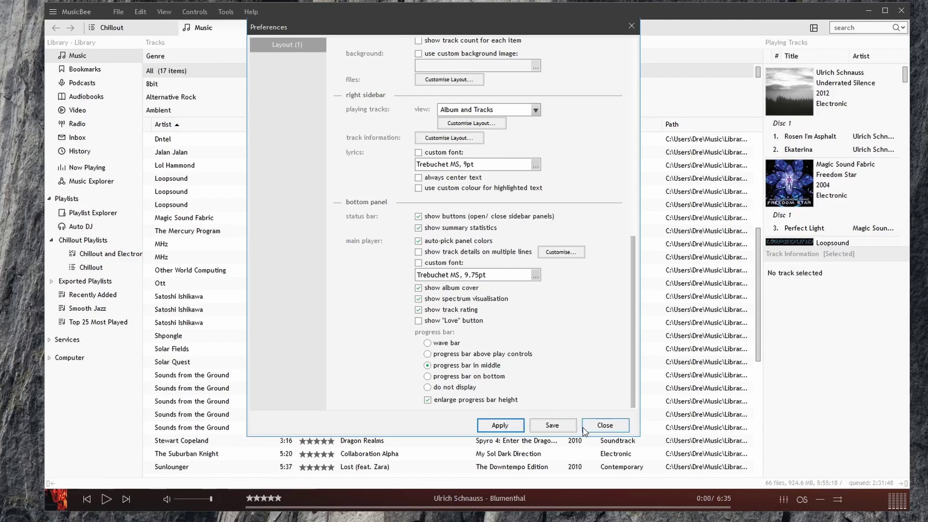
left_click(567, 427)
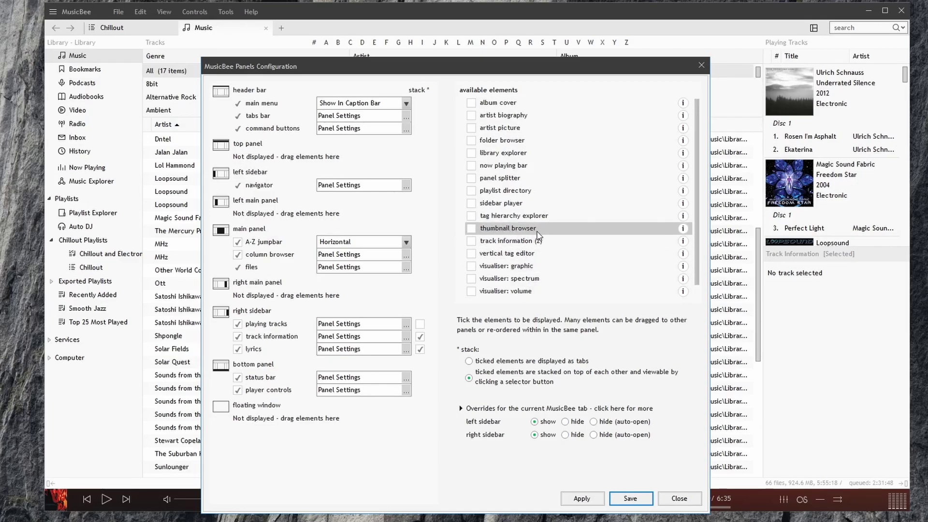
Add the sidebar player element to the right sidebar and apply the change
left_click_drag(538, 236, 350, 197)
left_click_drag(296, 189, 523, 234)
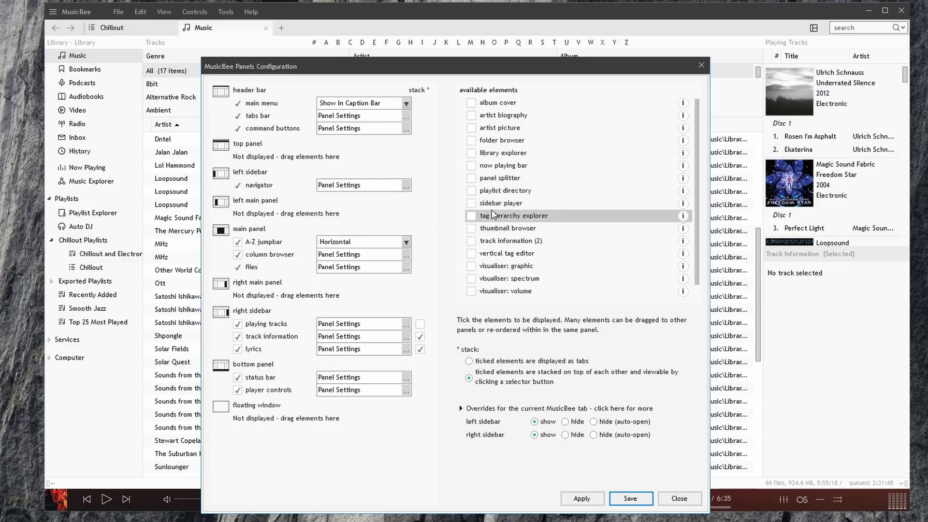
left_click_drag(529, 208, 331, 356)
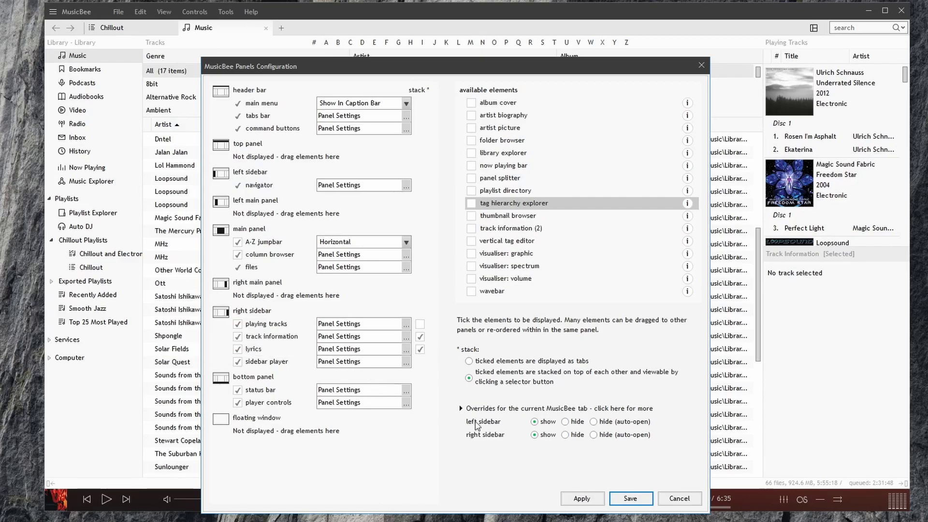
left_click(573, 499)
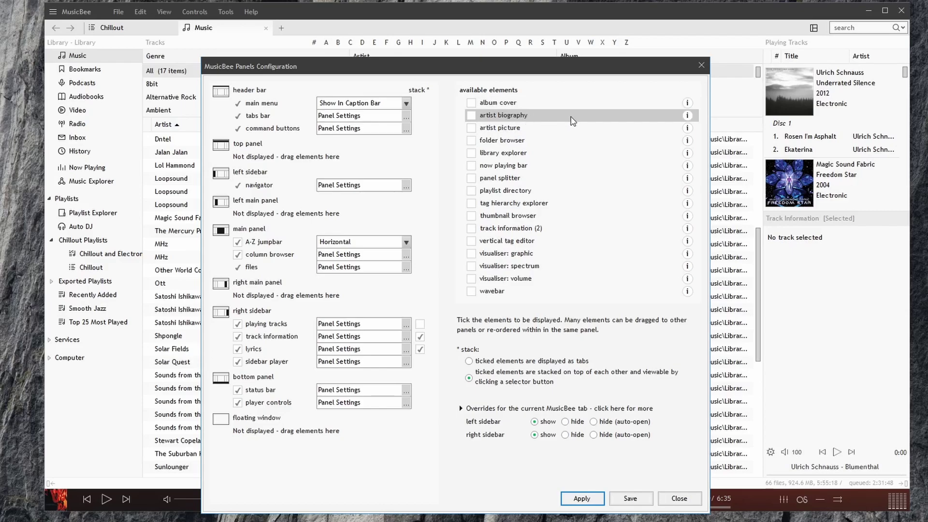
Add the artist biography to the left sidebar, save the configuration, and enlarge the biography panel
left_click_drag(574, 121, 294, 190)
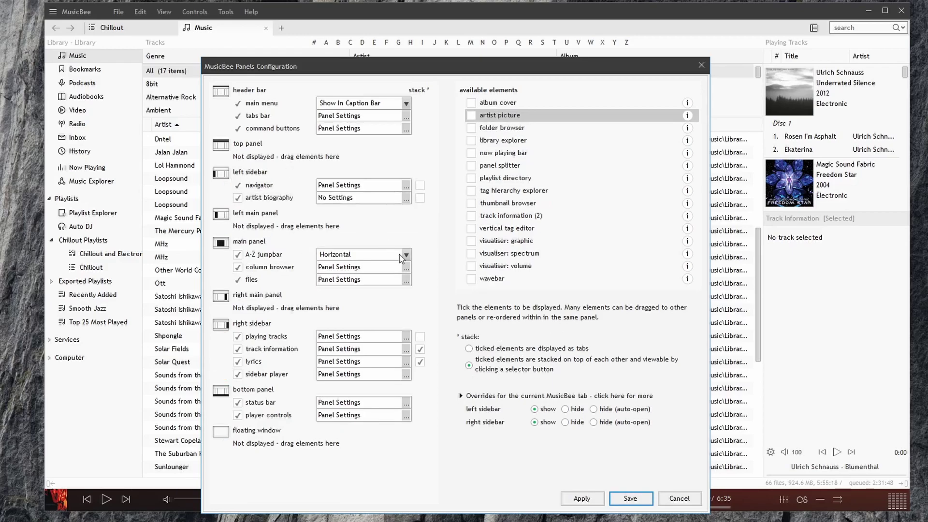
left_click(582, 498)
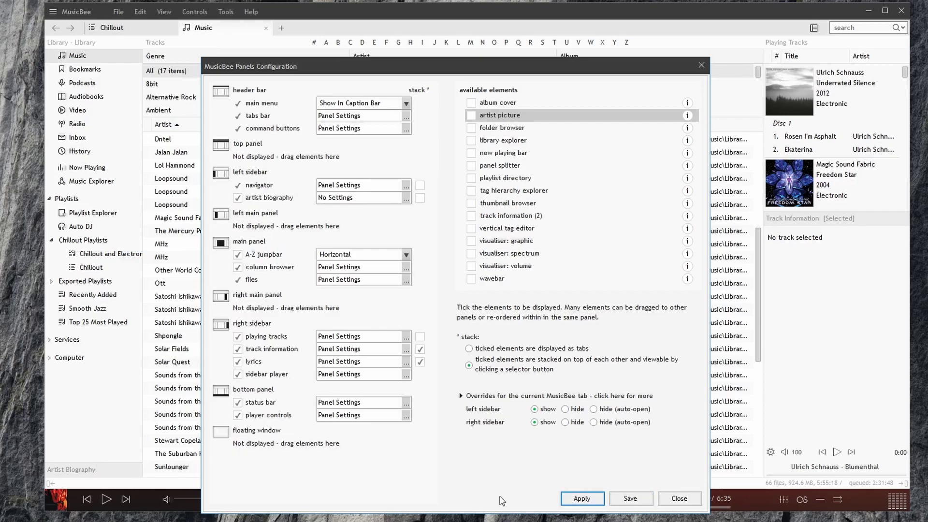
left_click(630, 499)
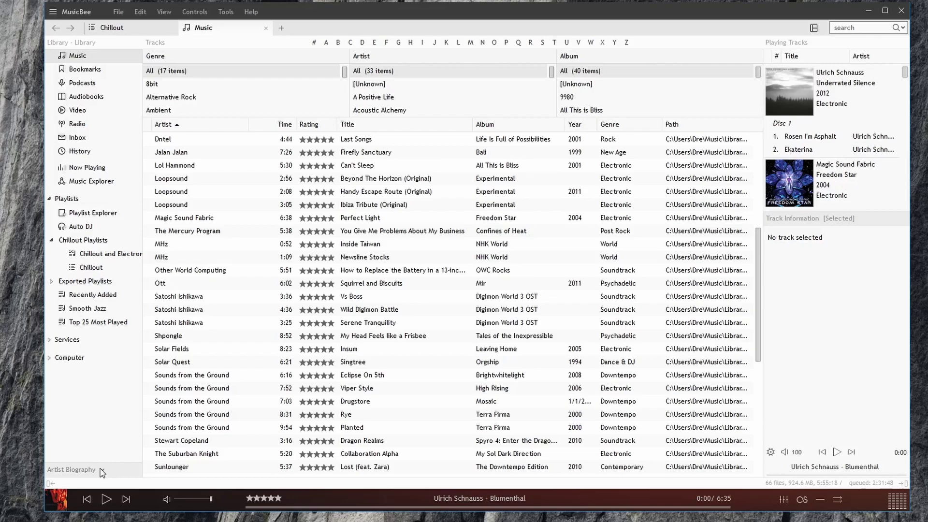
left_click_drag(109, 465, 159, 382)
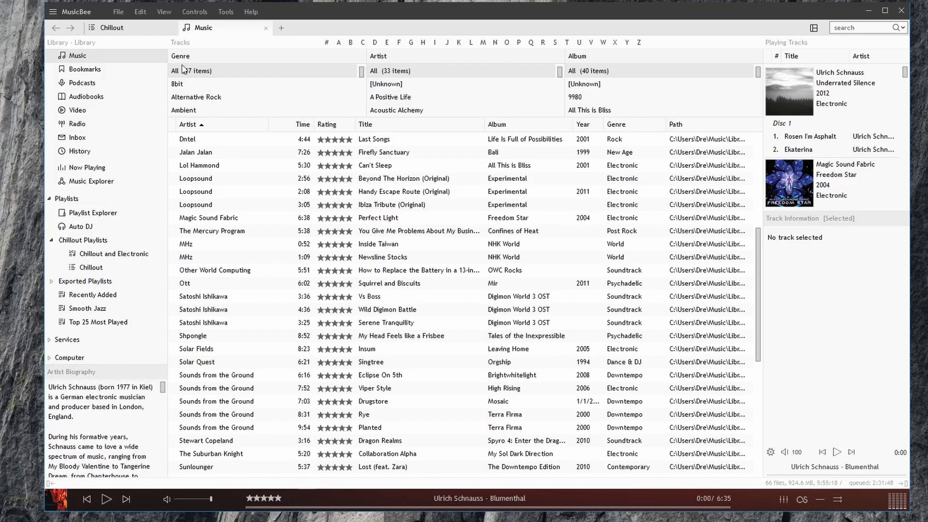
Open the panels configuration for arranging the panels again
left_click(118, 11)
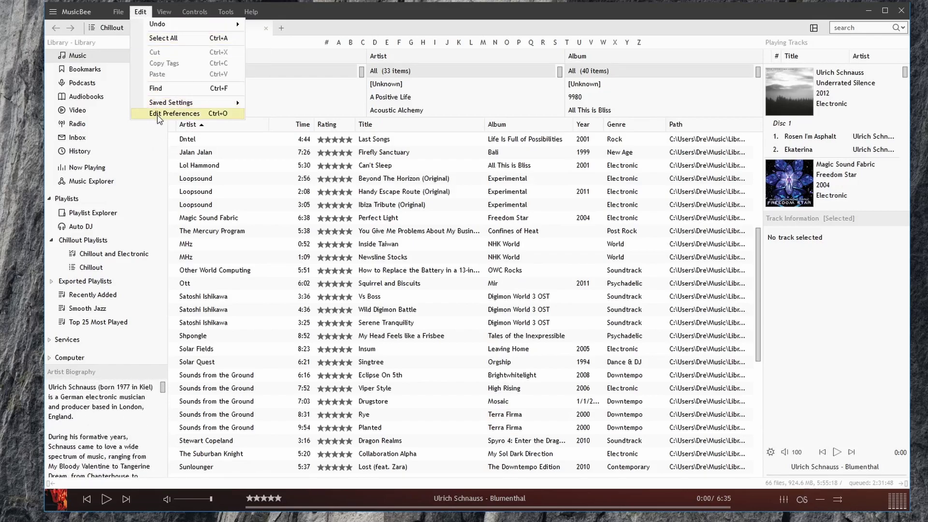
key("Escape")
left_click(52, 12)
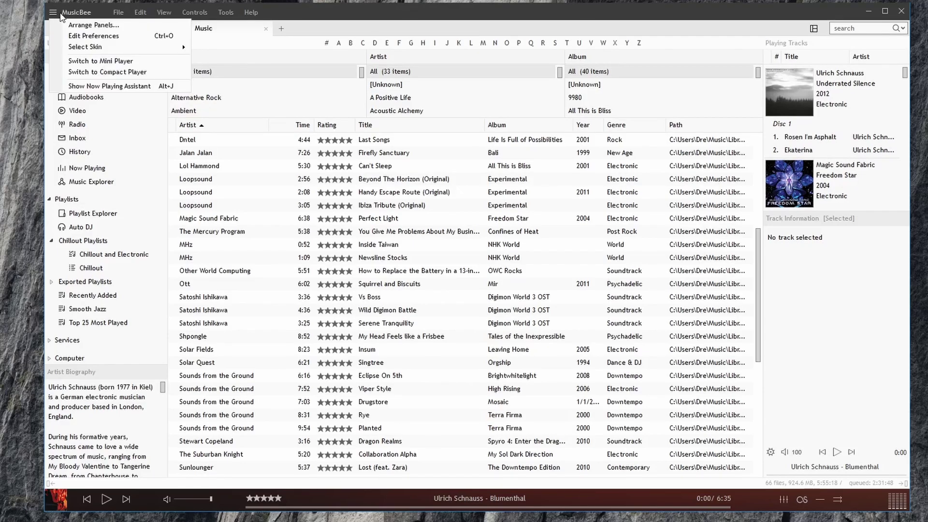
left_click(90, 30)
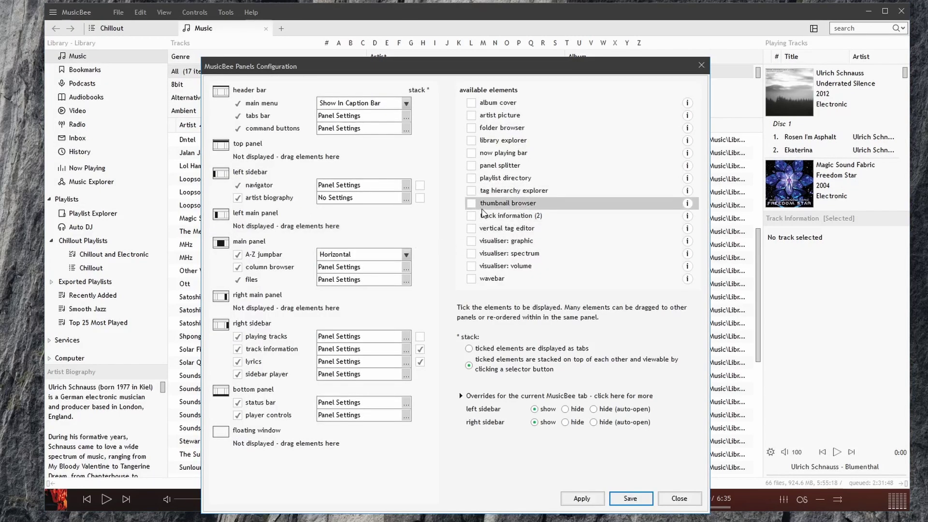
Add the thumbnail browser to the left main panel, and remove it again, applying both changes
left_click_drag(508, 210, 321, 235)
left_click(562, 501)
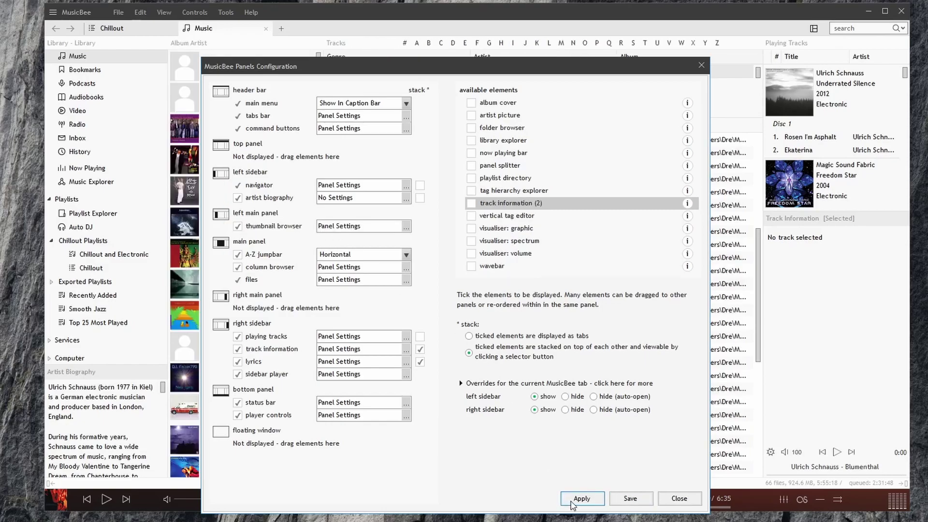
left_click_drag(276, 70, 539, 113)
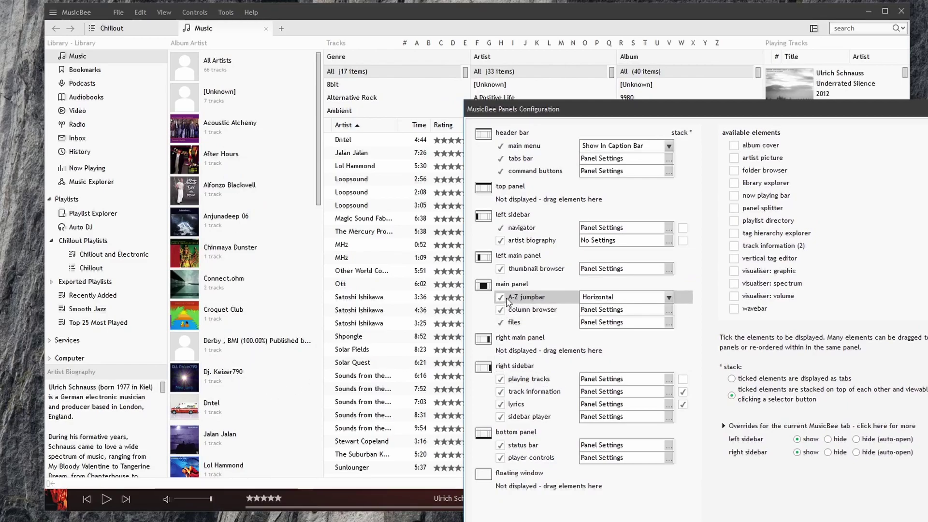
left_click(501, 269)
left_click_drag(549, 115, 264, 38)
left_click(556, 467)
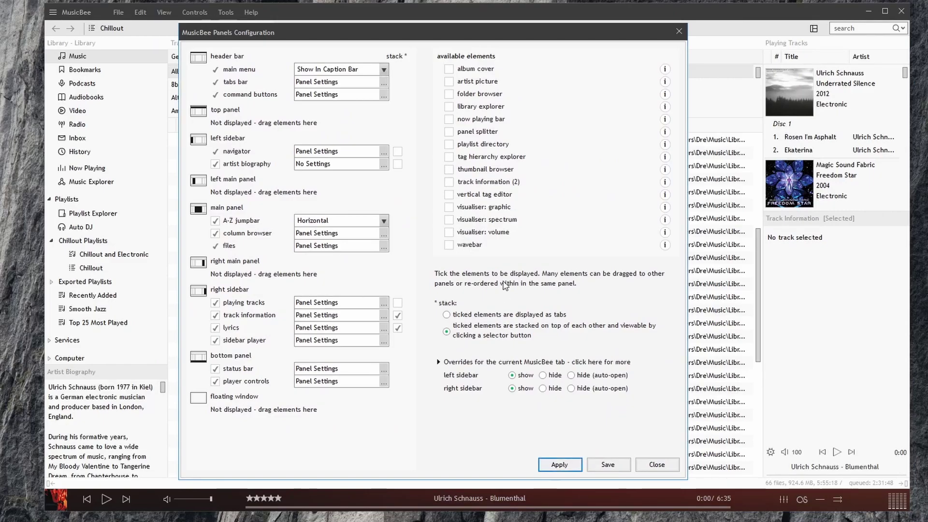
Add the spectrum visualiser below the files in the main panel, save the configuration, and play the track Eclipse On 5th
left_click_drag(511, 221, 253, 251)
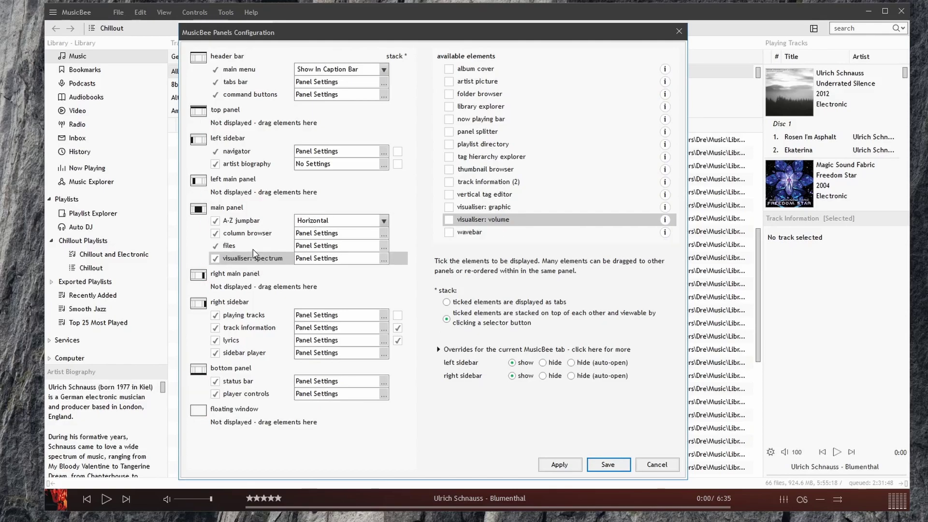
left_click(560, 464)
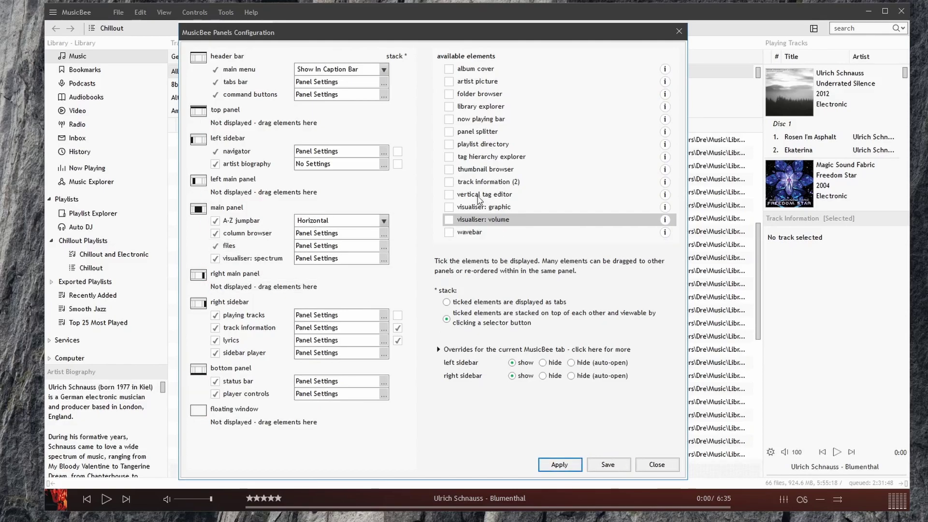
left_click_drag(308, 31, 810, 33)
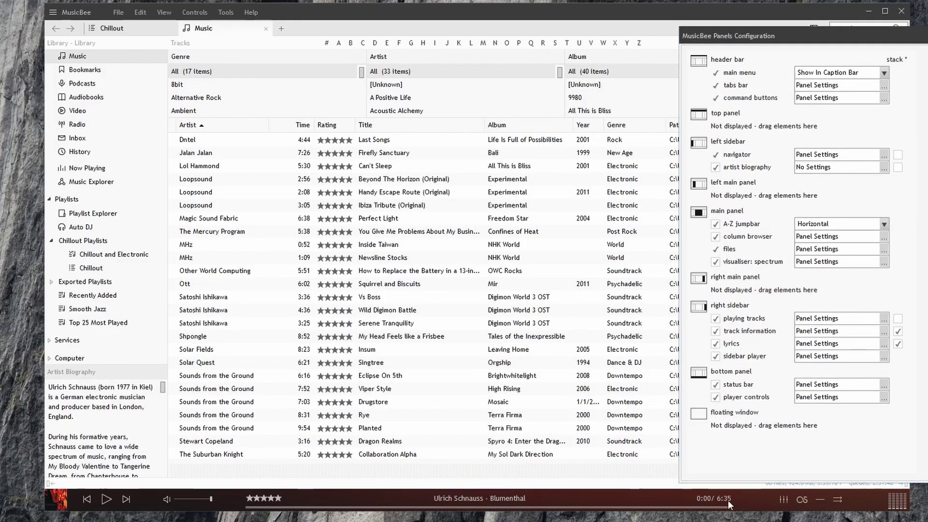
left_click_drag(729, 36, 299, 15)
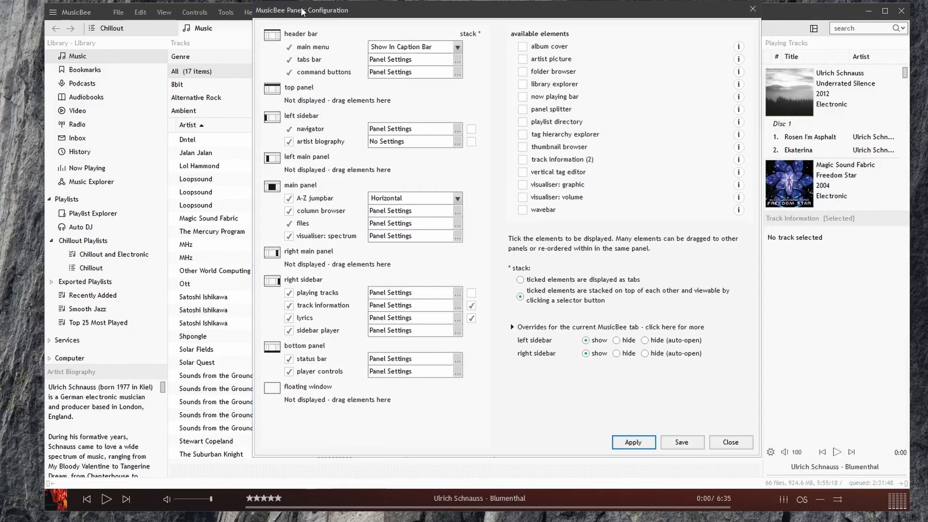
left_click(681, 443)
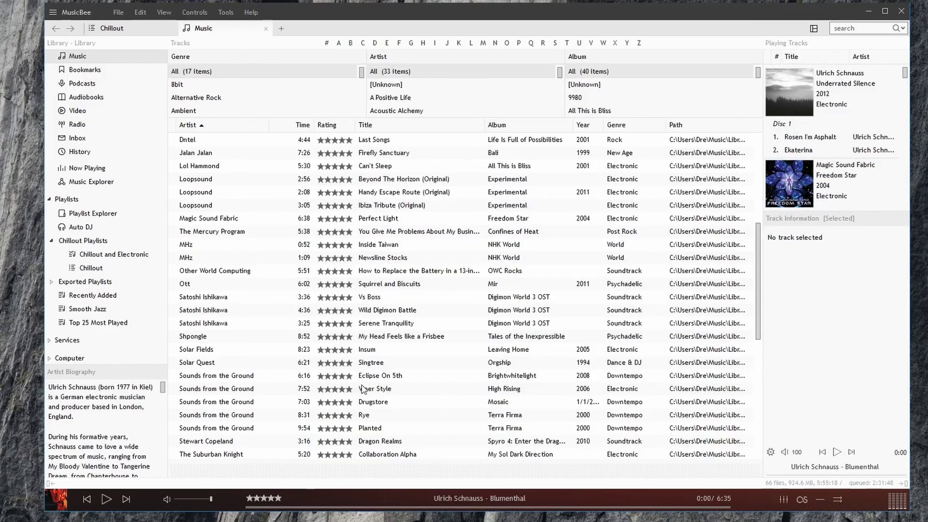
double_click(251, 376)
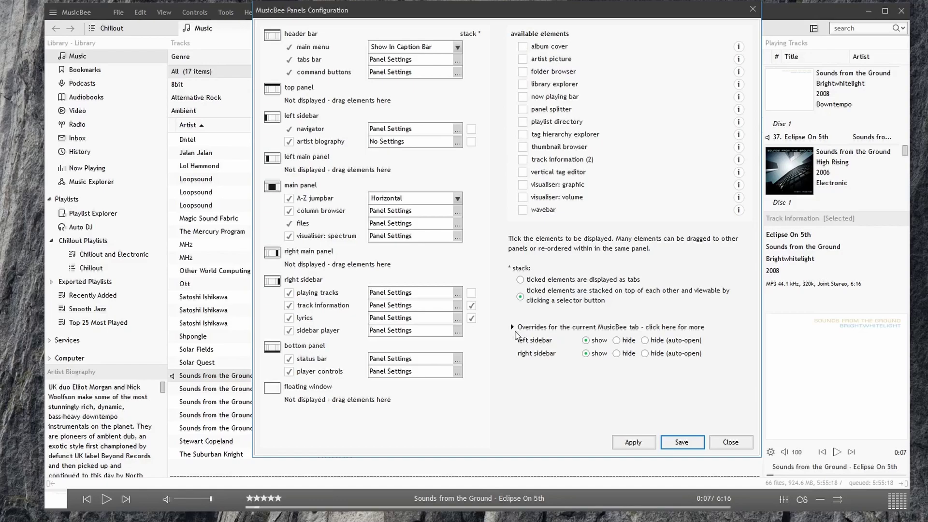
Override the current tab to hide the left sidebar, right sidebar and column browser, applying the changes
left_click(514, 329)
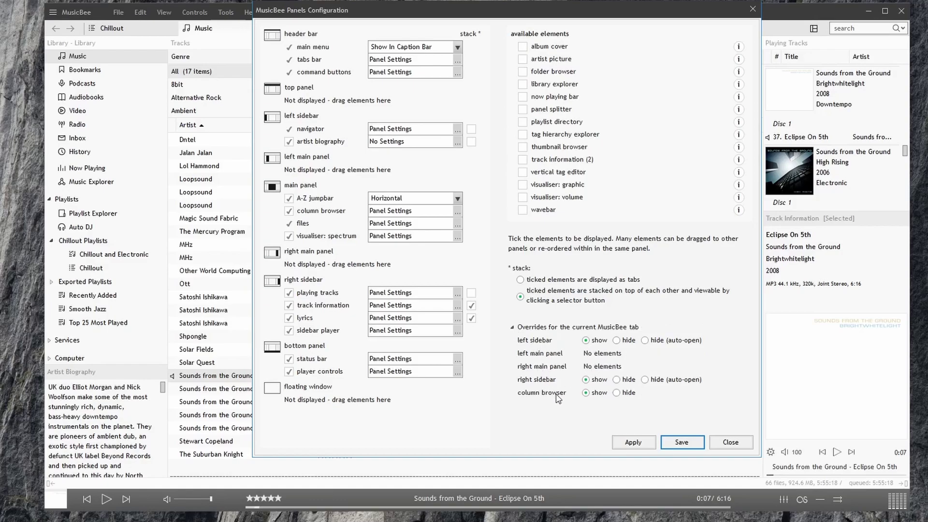
left_click(618, 341)
left_click(634, 440)
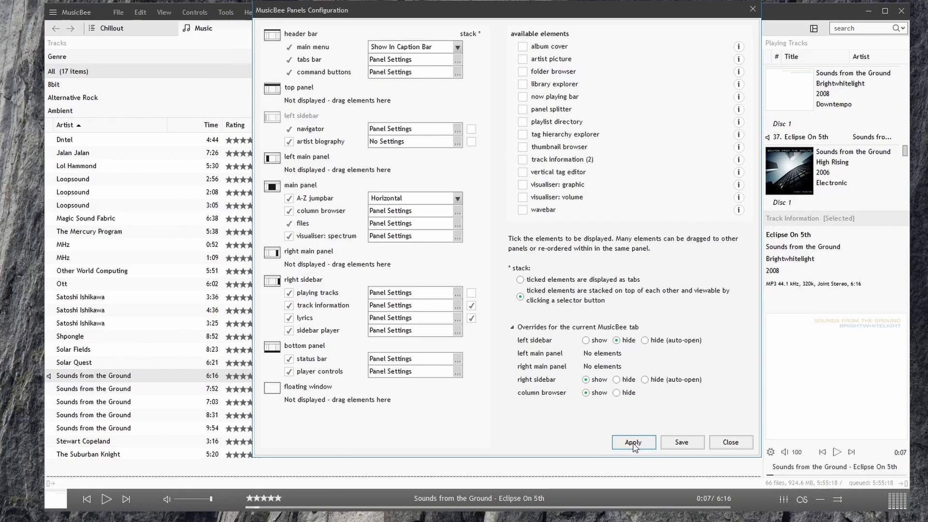
left_click(617, 380)
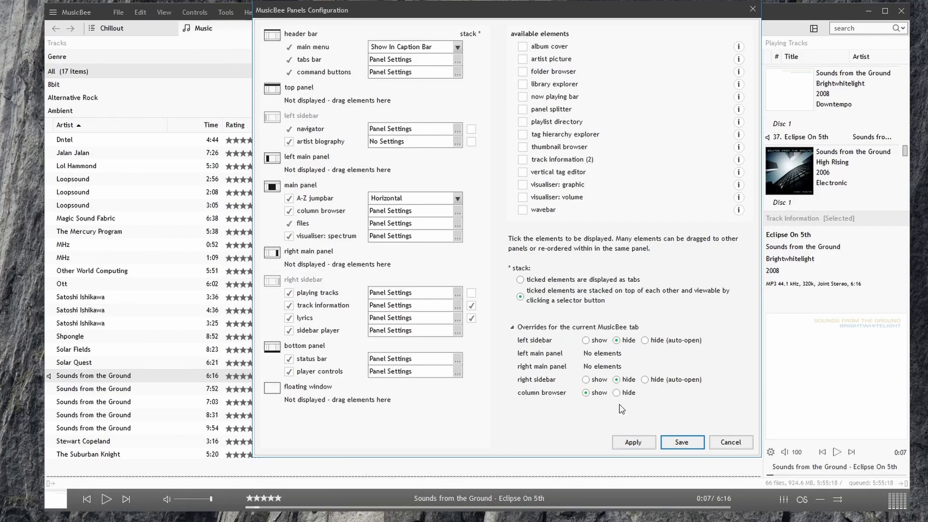
left_click(617, 392)
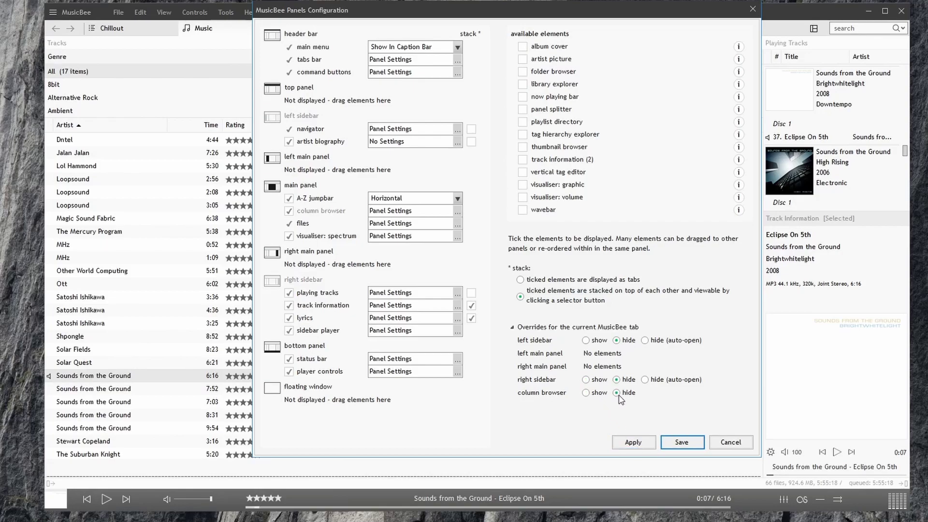
left_click(633, 442)
mouse_move(447, 17)
left_mouse_down()
mouse_move(442, 204)
mouse_move(654, 356)
mouse_move(682, 392)
mouse_move(763, 446)
mouse_move(822, 452)
mouse_move(506, 143)
mouse_move(450, 32)
left_mouse_up()
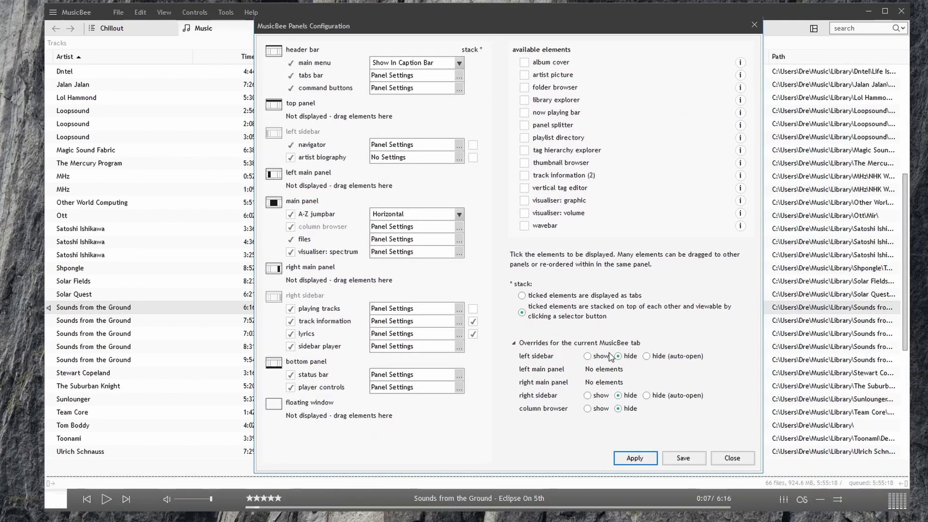
Set the left sidebar, right sidebar and column browser overrides back to show, and apply them
left_click(588, 356)
left_click(592, 395)
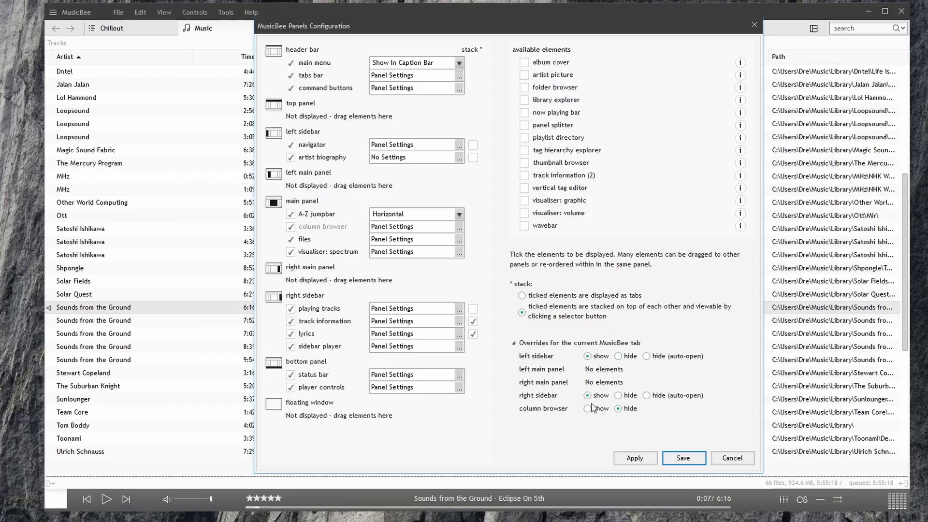
left_click(592, 409)
left_click(630, 456)
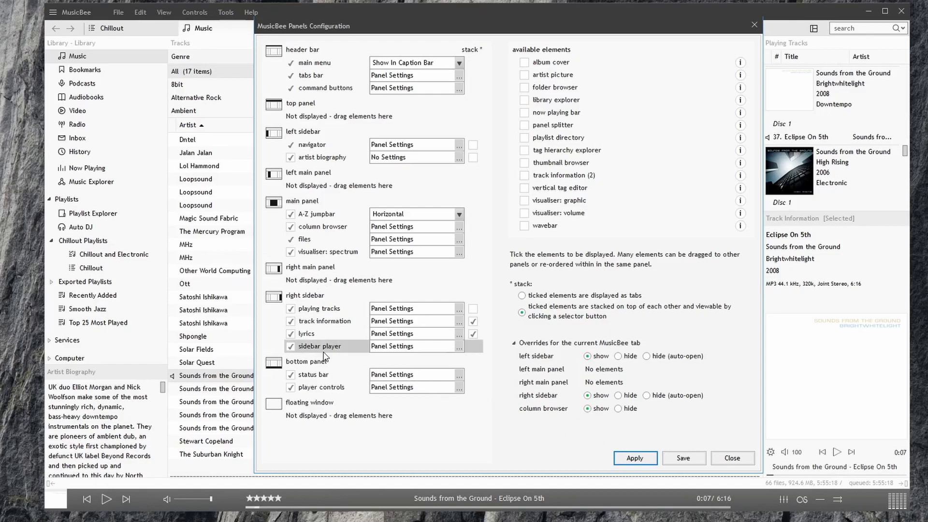
Remove the artist biography from the left sidebar, apply it, close the panels configuration, and select the track Beyond The Horizon (Original)
left_click(290, 157)
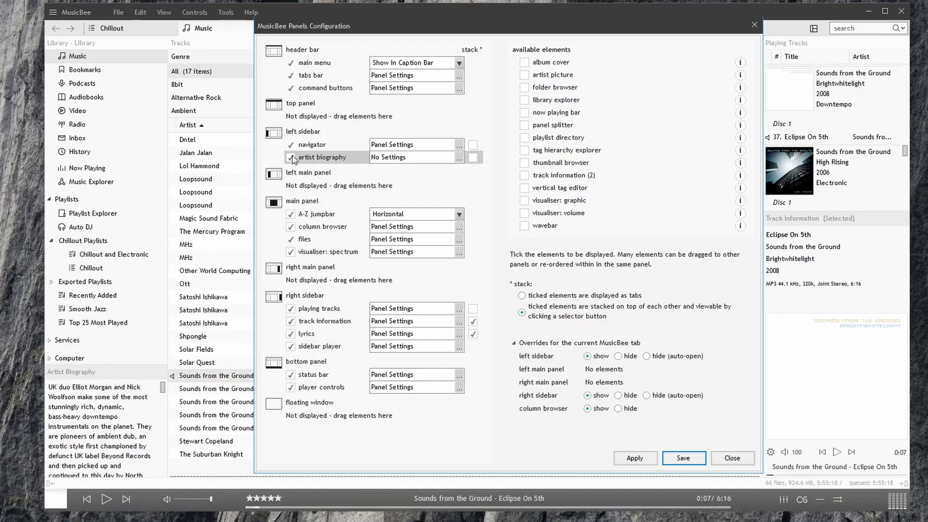
left_click(632, 460)
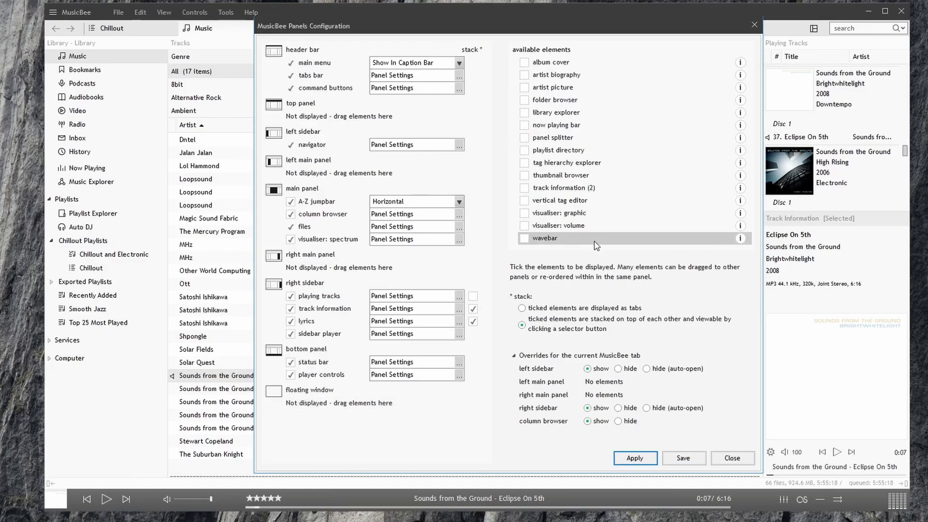
left_click_drag(517, 24, 514, 160)
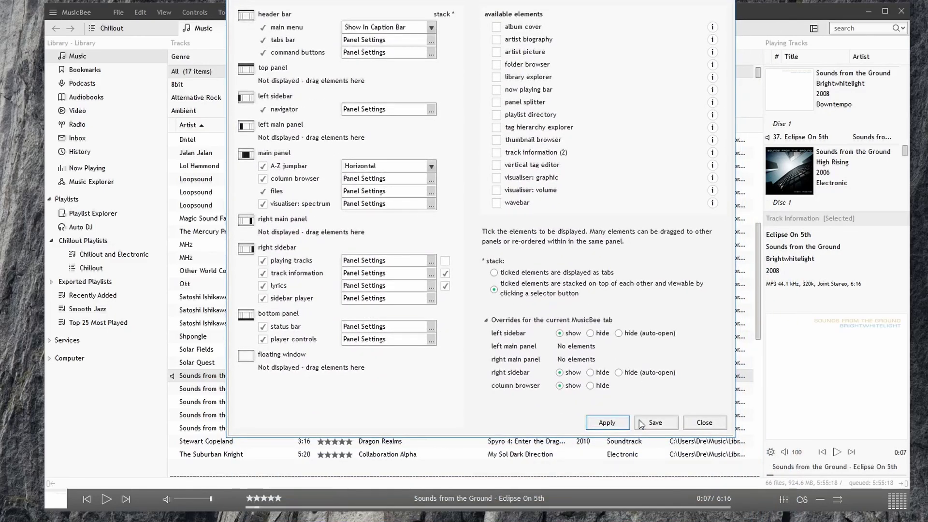
key("Escape")
left_click(329, 180)
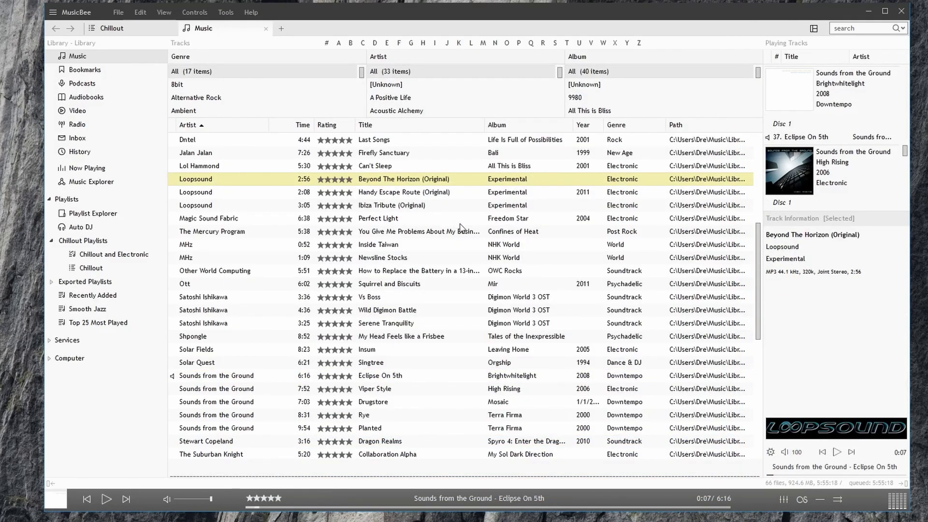
Export the current panel arrangement to the Desktop as a layout file named panels-original
left_click(161, 13)
mouse_move(207, 139)
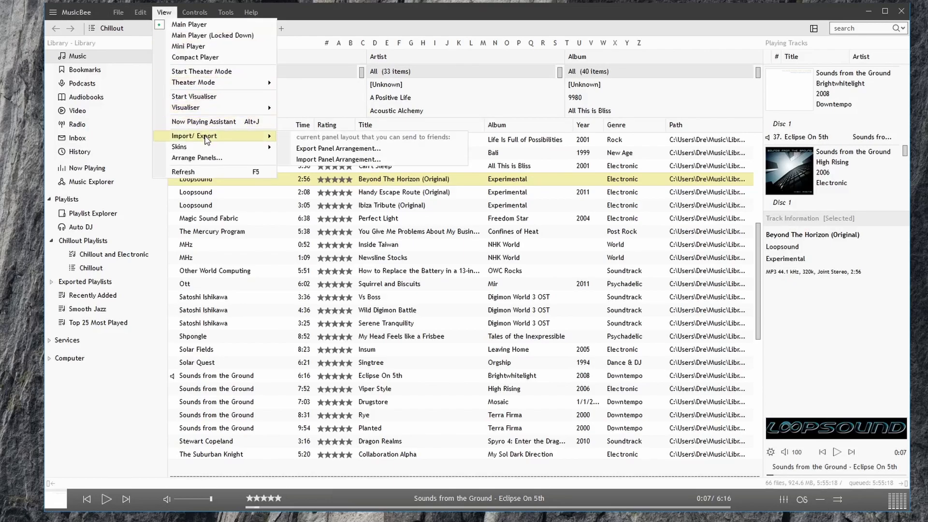
left_click(337, 150)
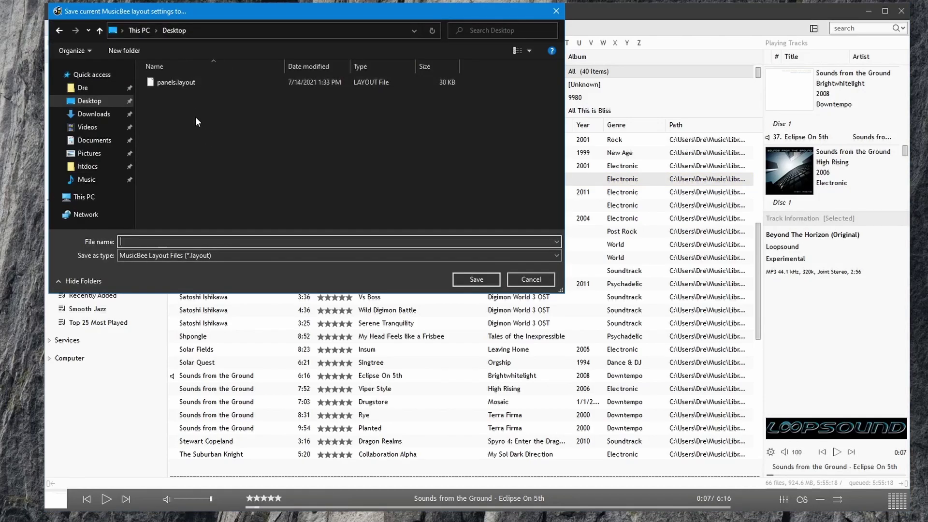
type("panels2")
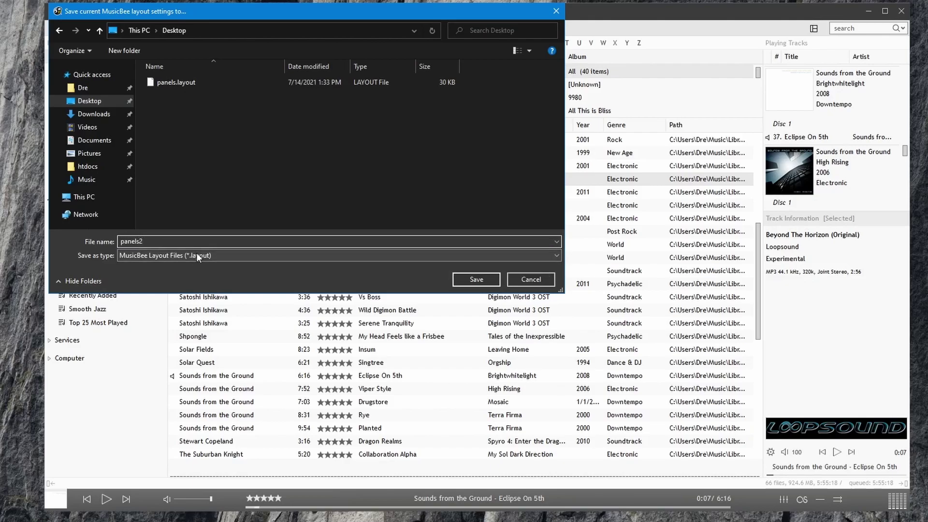
key("BackSpace")
type("-original")
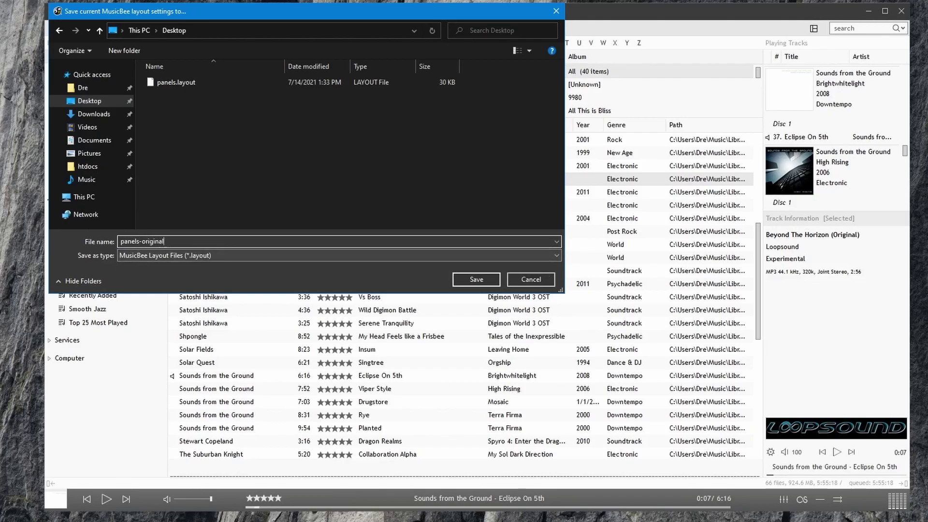
key("Return")
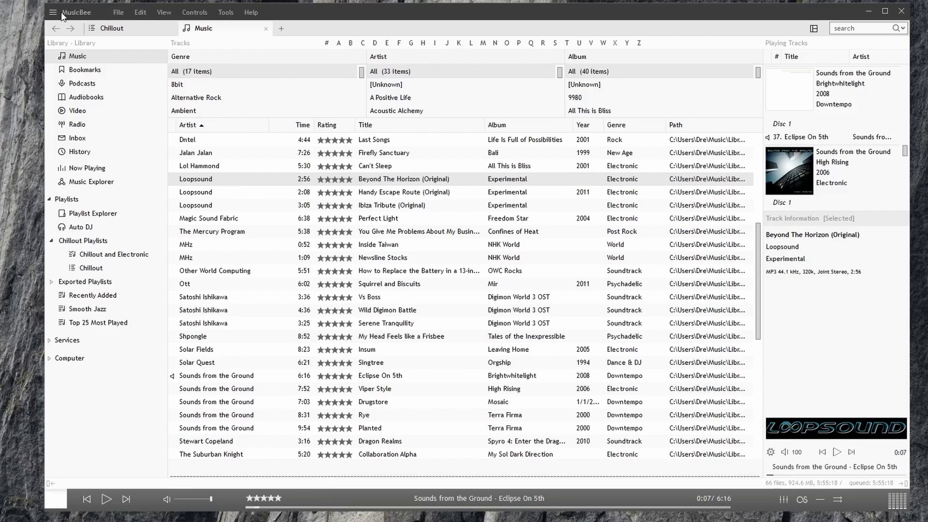
Import the panel arrangement from the panels.layout file on the Desktop
left_click(117, 13)
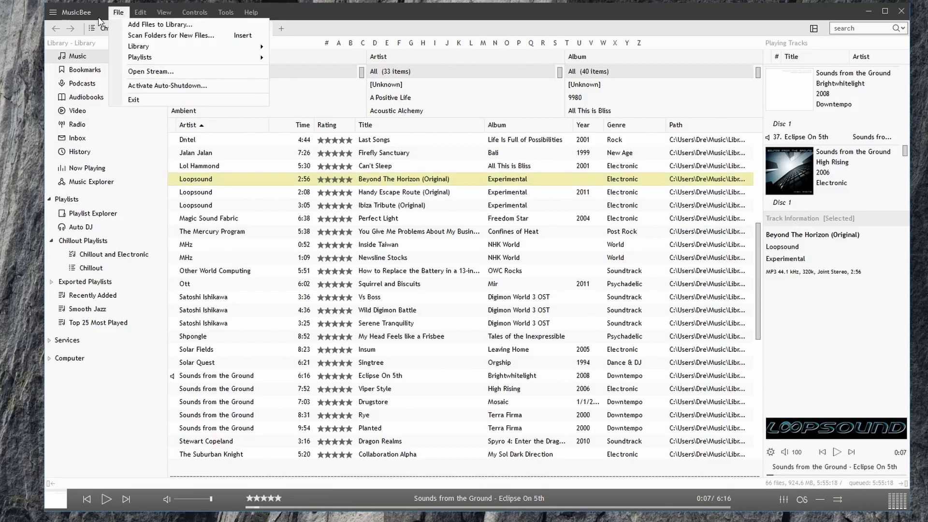
mouse_move(164, 14)
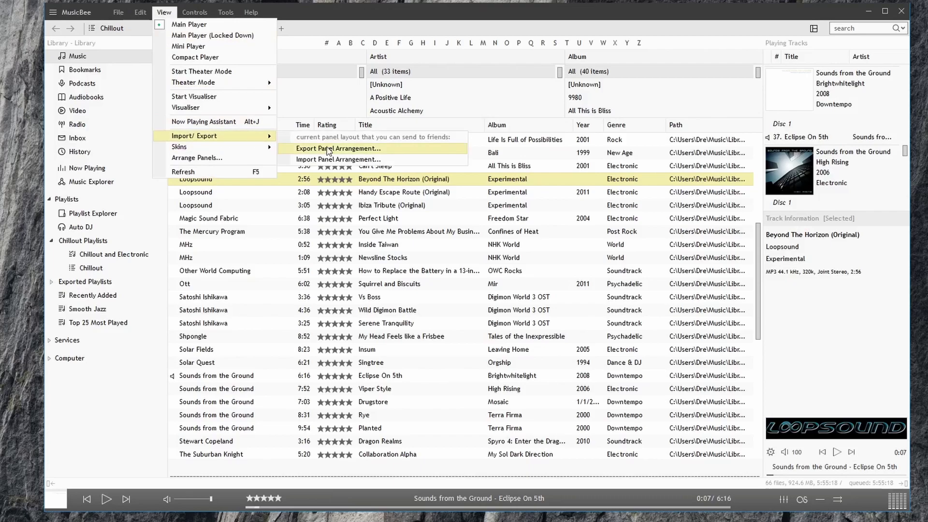
left_click(346, 160)
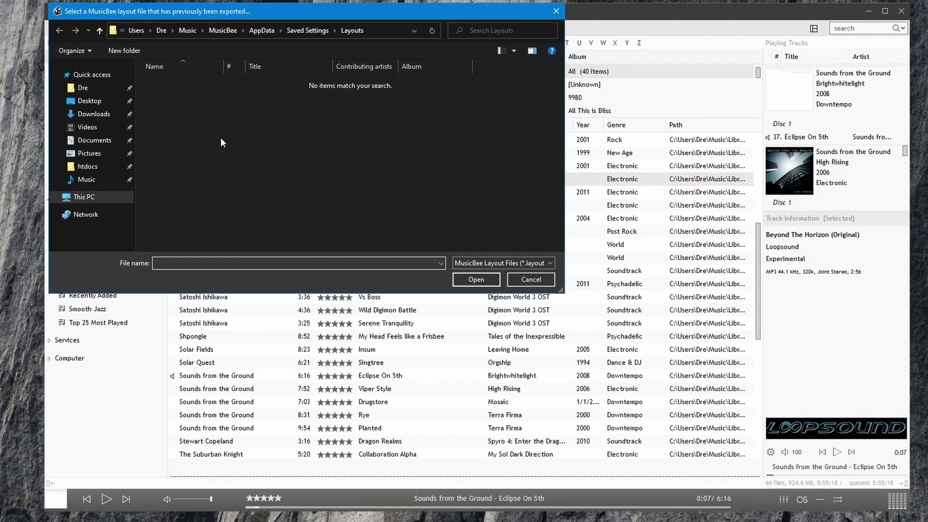
left_click(90, 101)
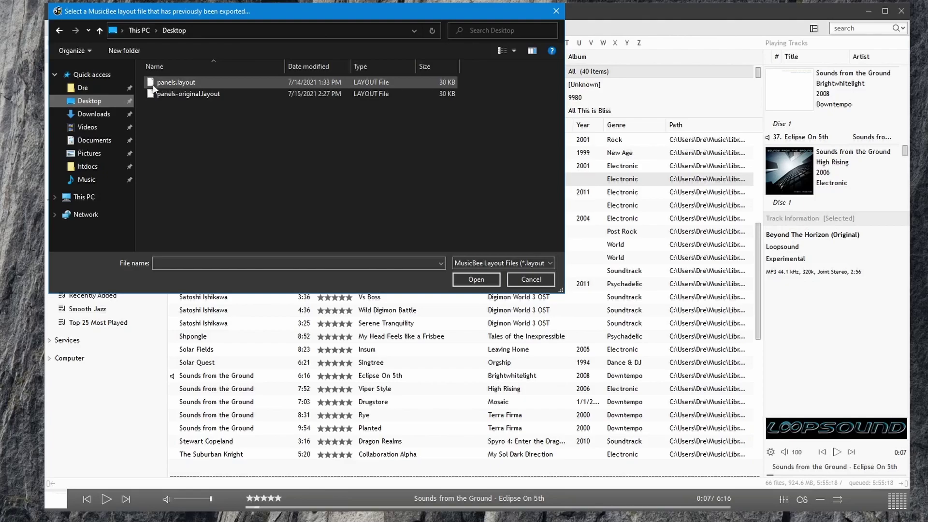
left_click(176, 82)
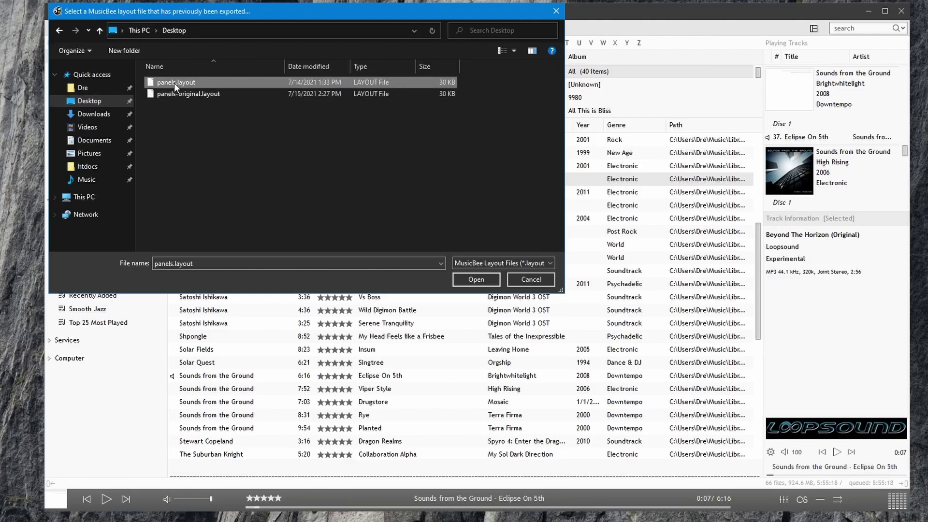
double_click(174, 82)
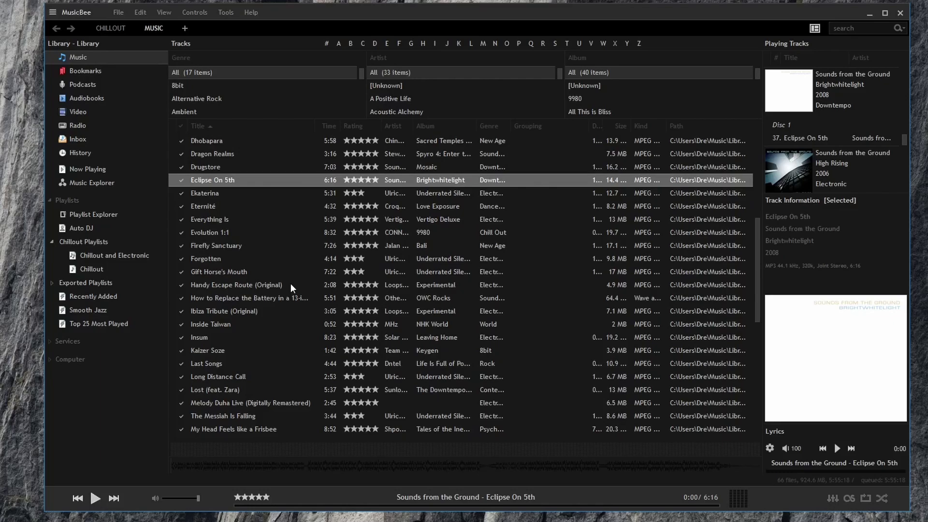
Check which skin is active among the dark skins, leaving the selection as it is
left_click(164, 12)
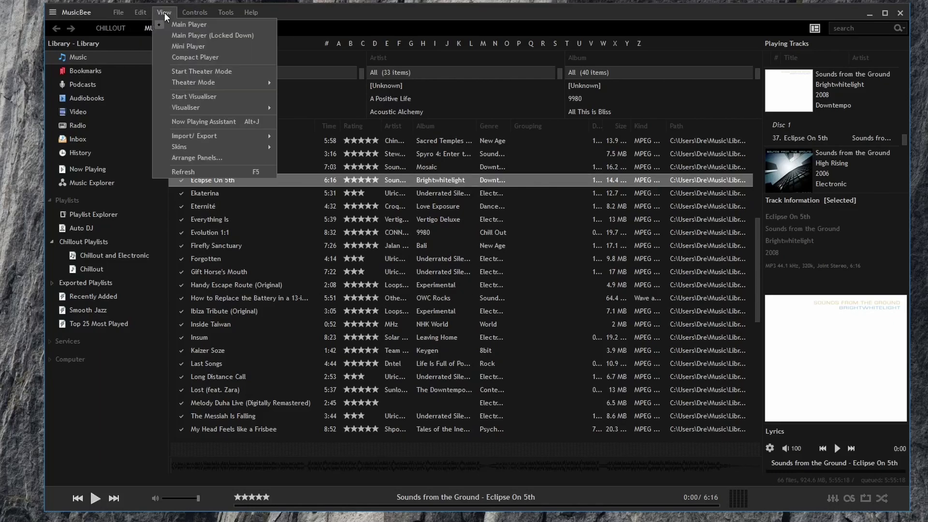
mouse_move(222, 146)
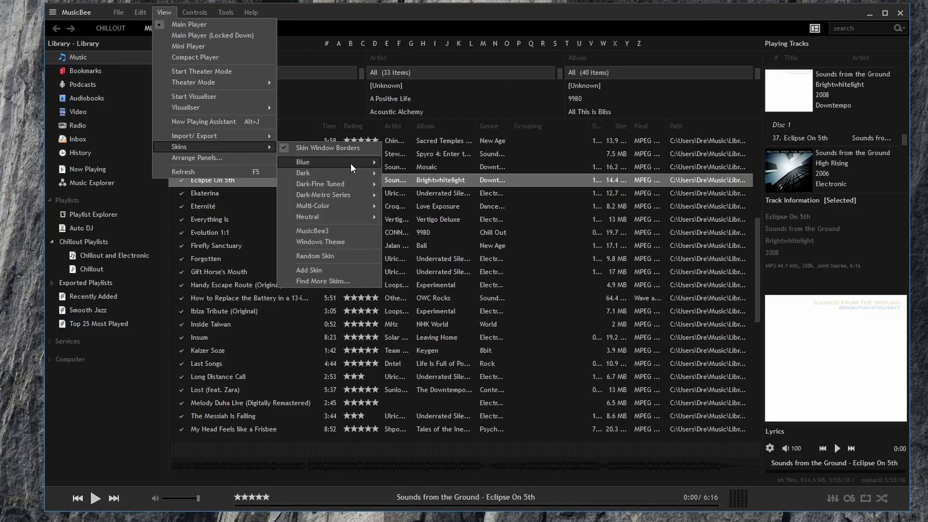
mouse_move(352, 174)
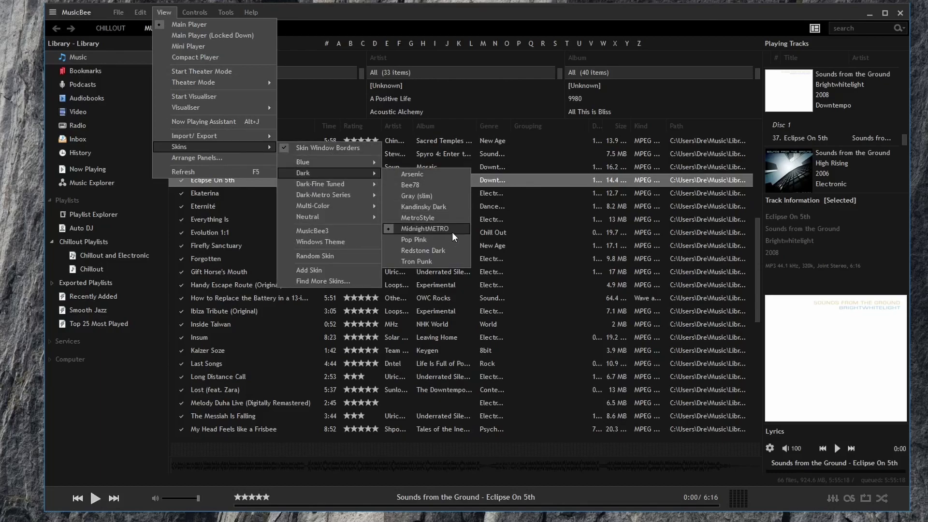
left_click(573, 16)
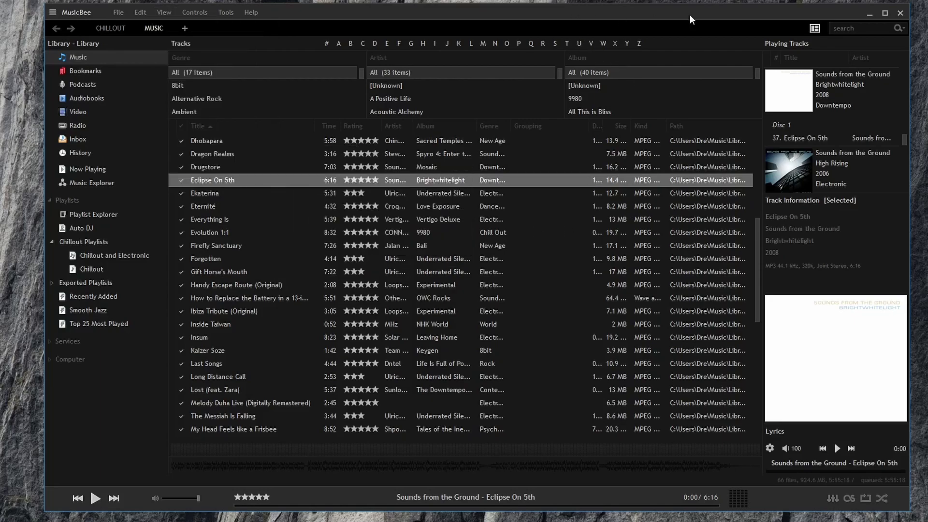
Switch to the browser and review the codecs and panels files described in the MusicBee-Panels-and-Codecs README on GitHub
left_click(885, 13)
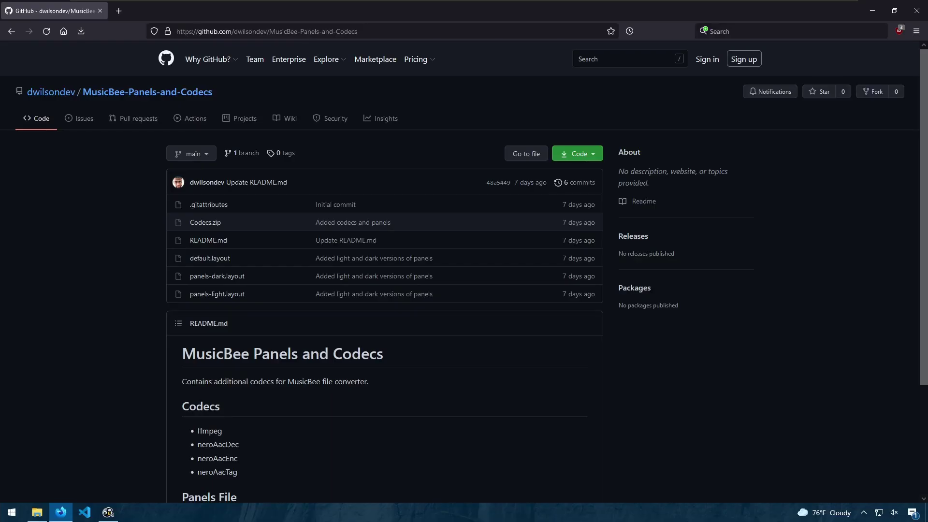
scroll(698, 383, "down", 3)
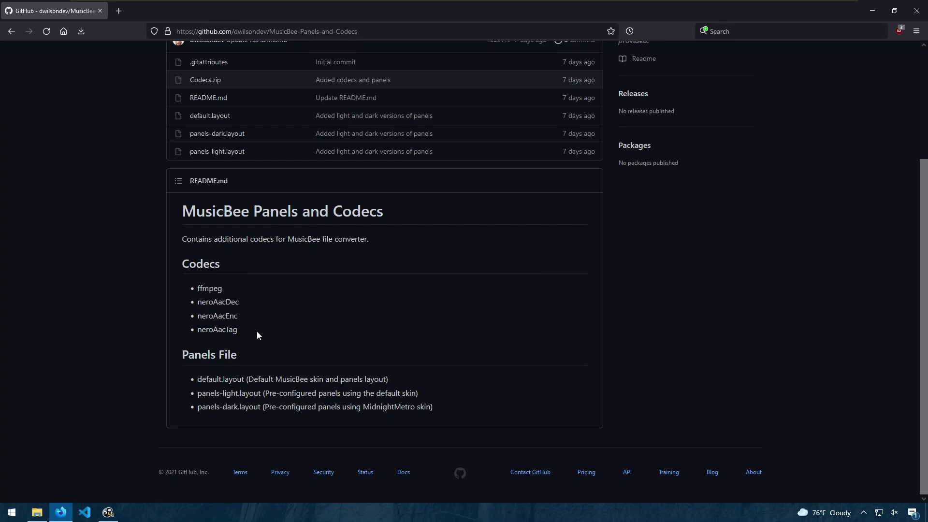
left_click_drag(257, 331, 195, 291)
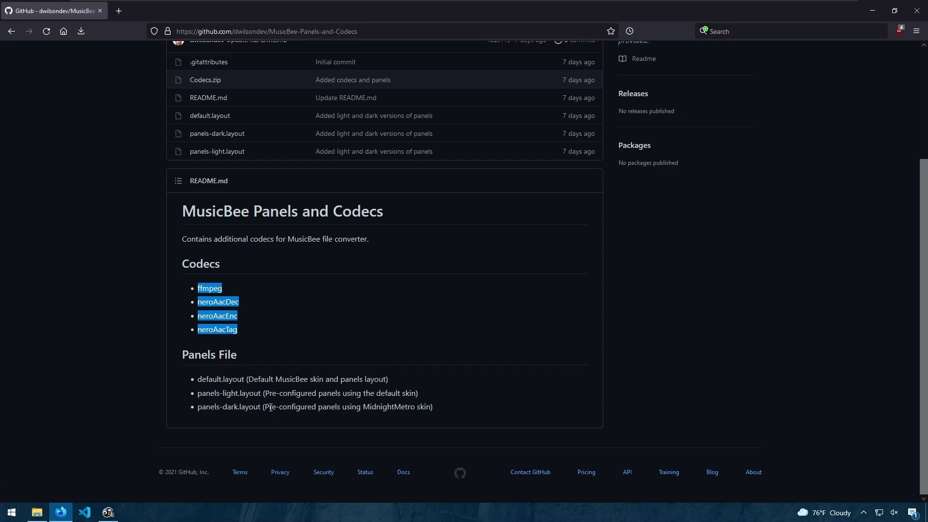
left_click(108, 512)
left_click(108, 512)
left_click_drag(197, 379, 247, 382)
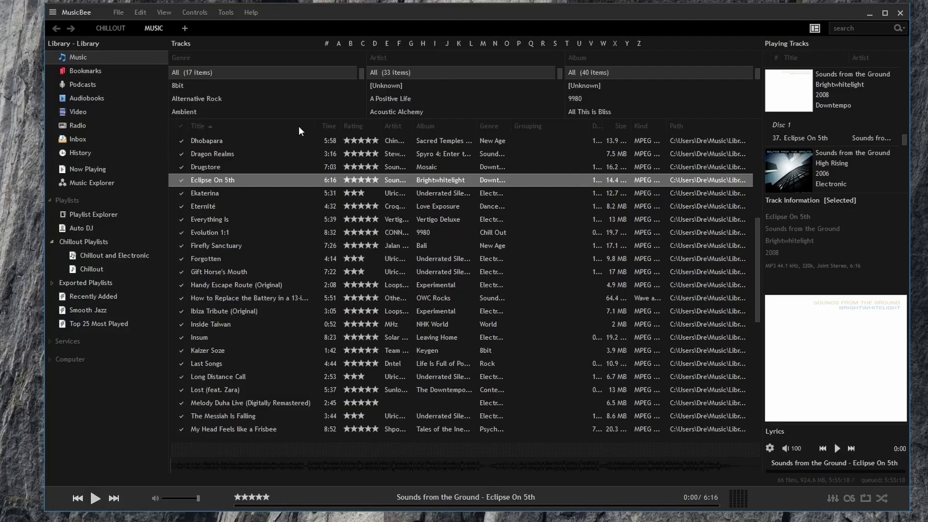
Switch back to MusicBee and auto-size all columns of the track list
right_click(299, 126)
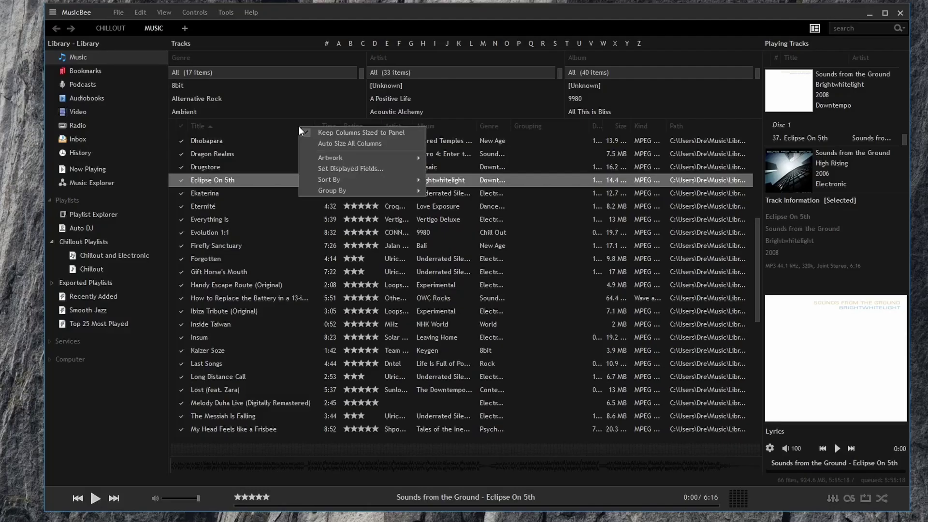
left_click(321, 145)
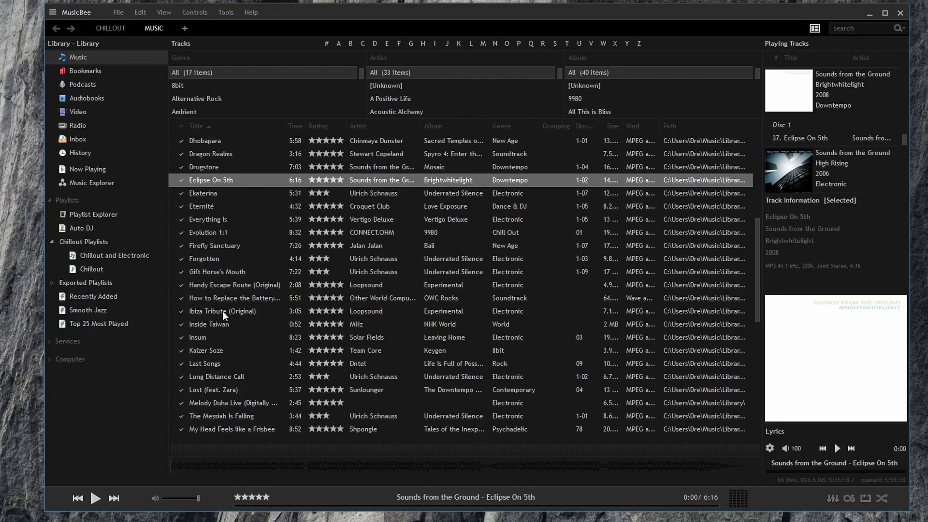